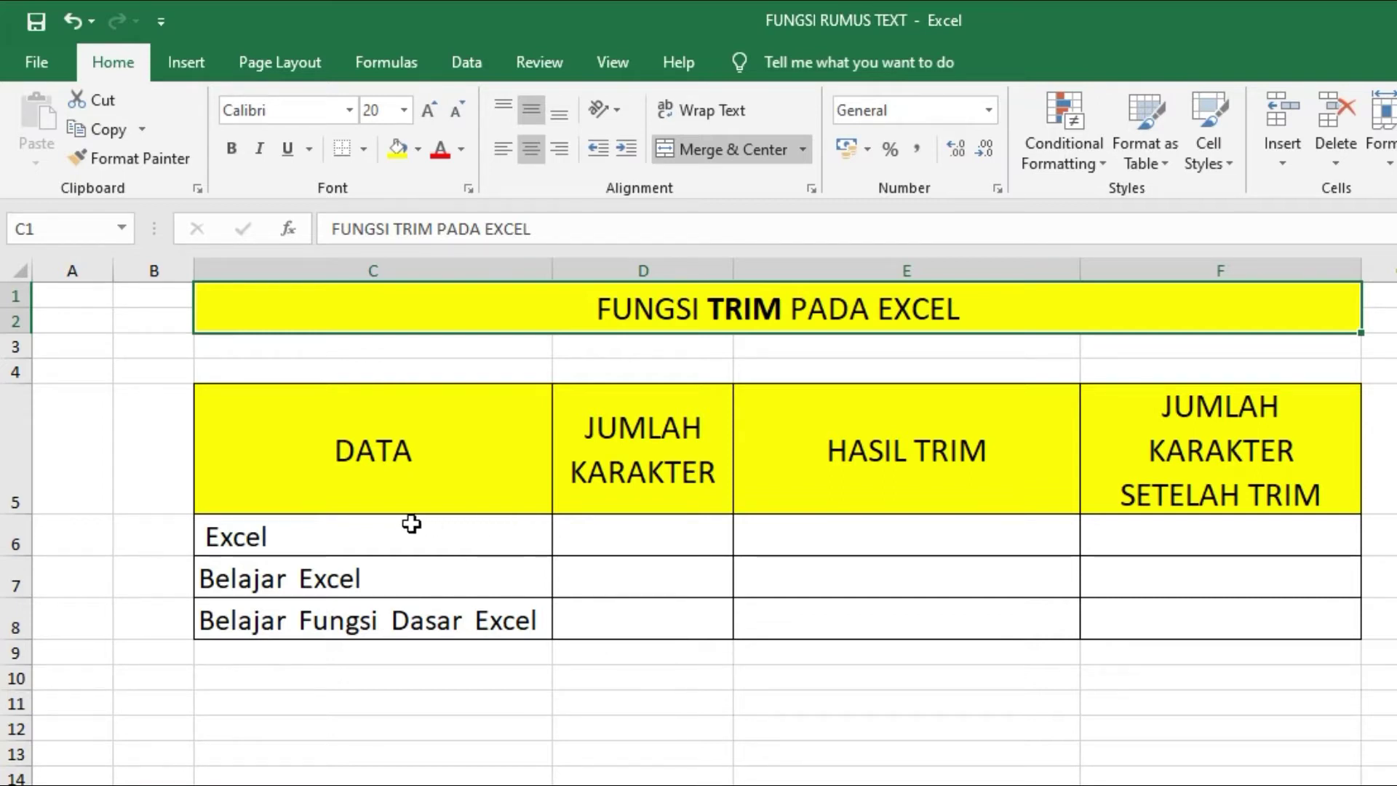
{"action": "left_click", "coordinate": [340, 538]}
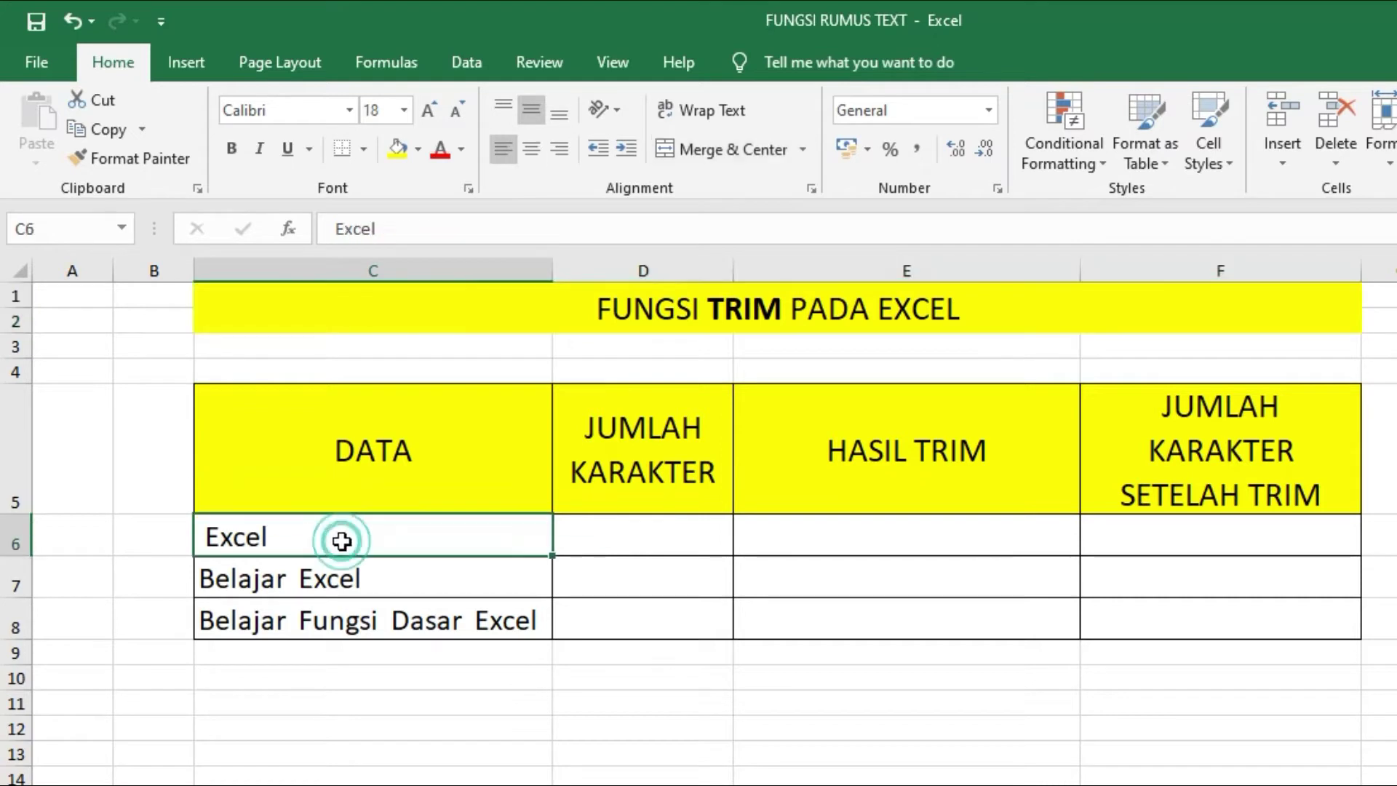
{"action": "left_click", "coordinate": [314, 576]}
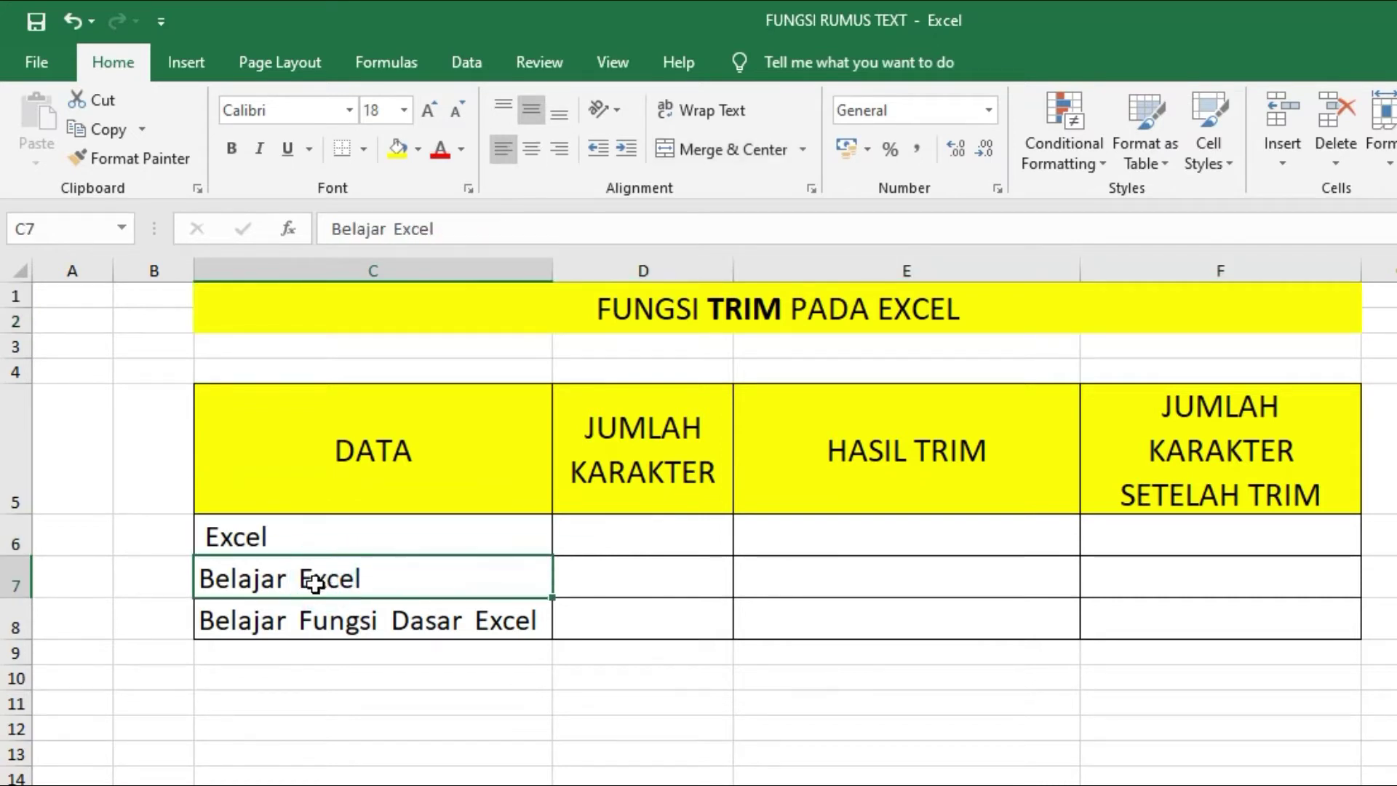
{"action": "left_click", "coordinate": [328, 624]}
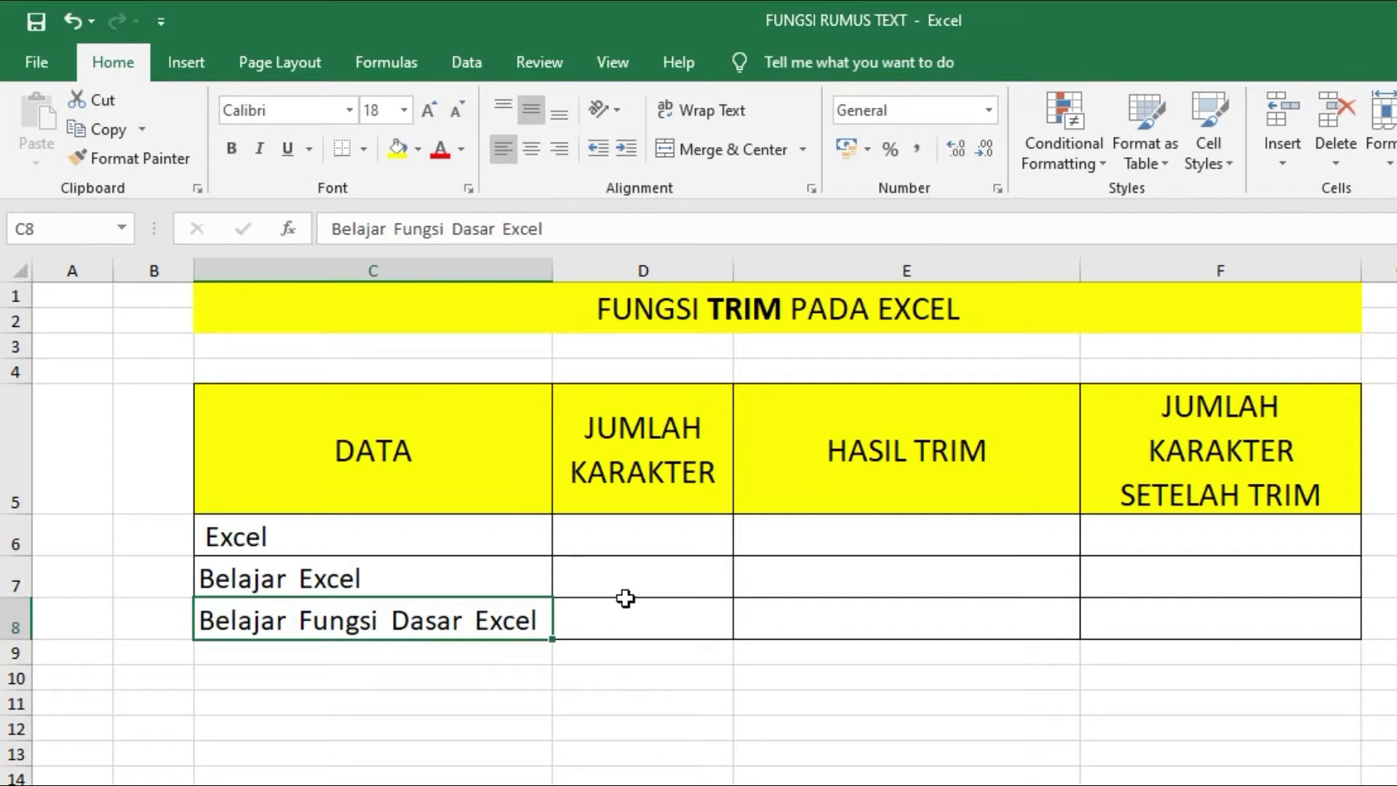
Count the characters of the first DATA entry by entering =LEN(C6) in cell D6
{"action": "left_click", "coordinate": [630, 531]}
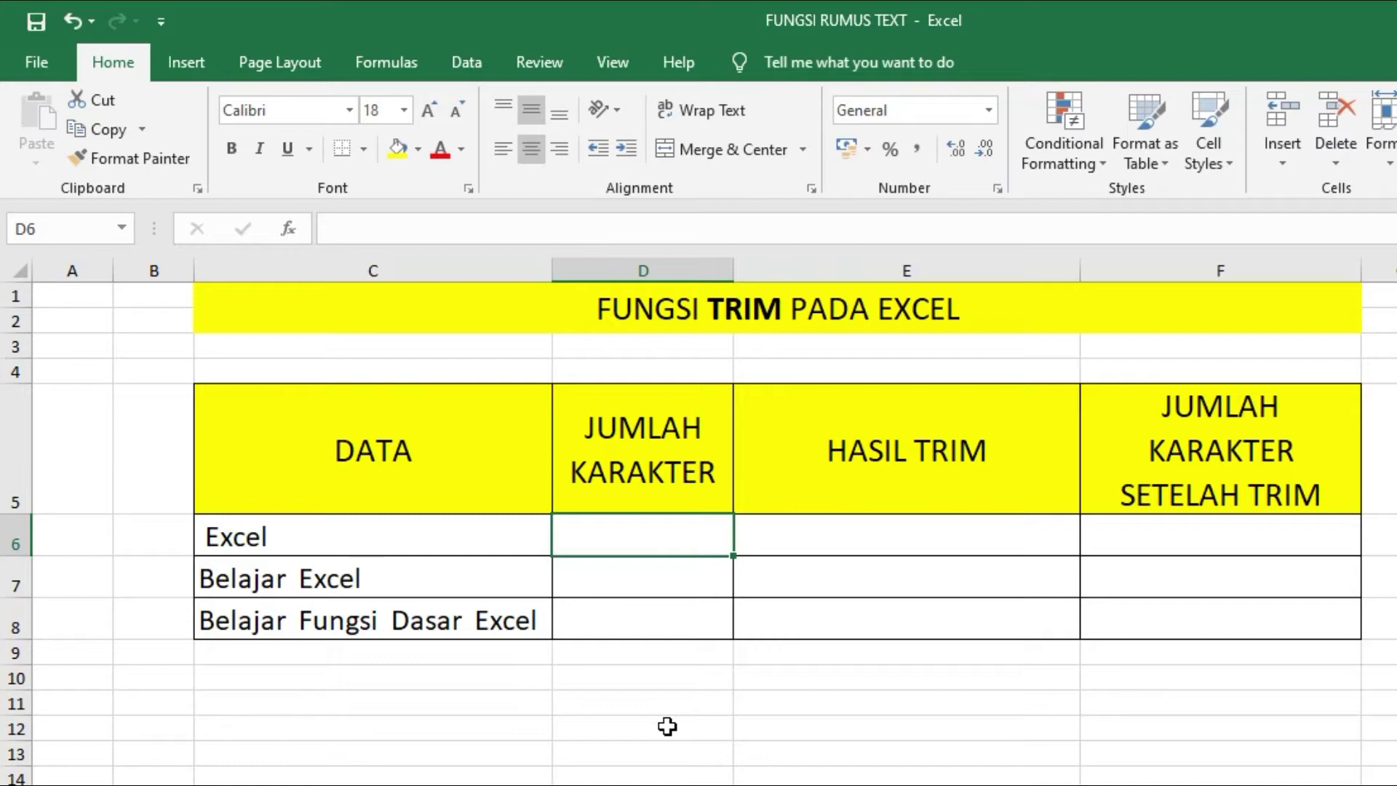
{"action": "type", "text": "="}
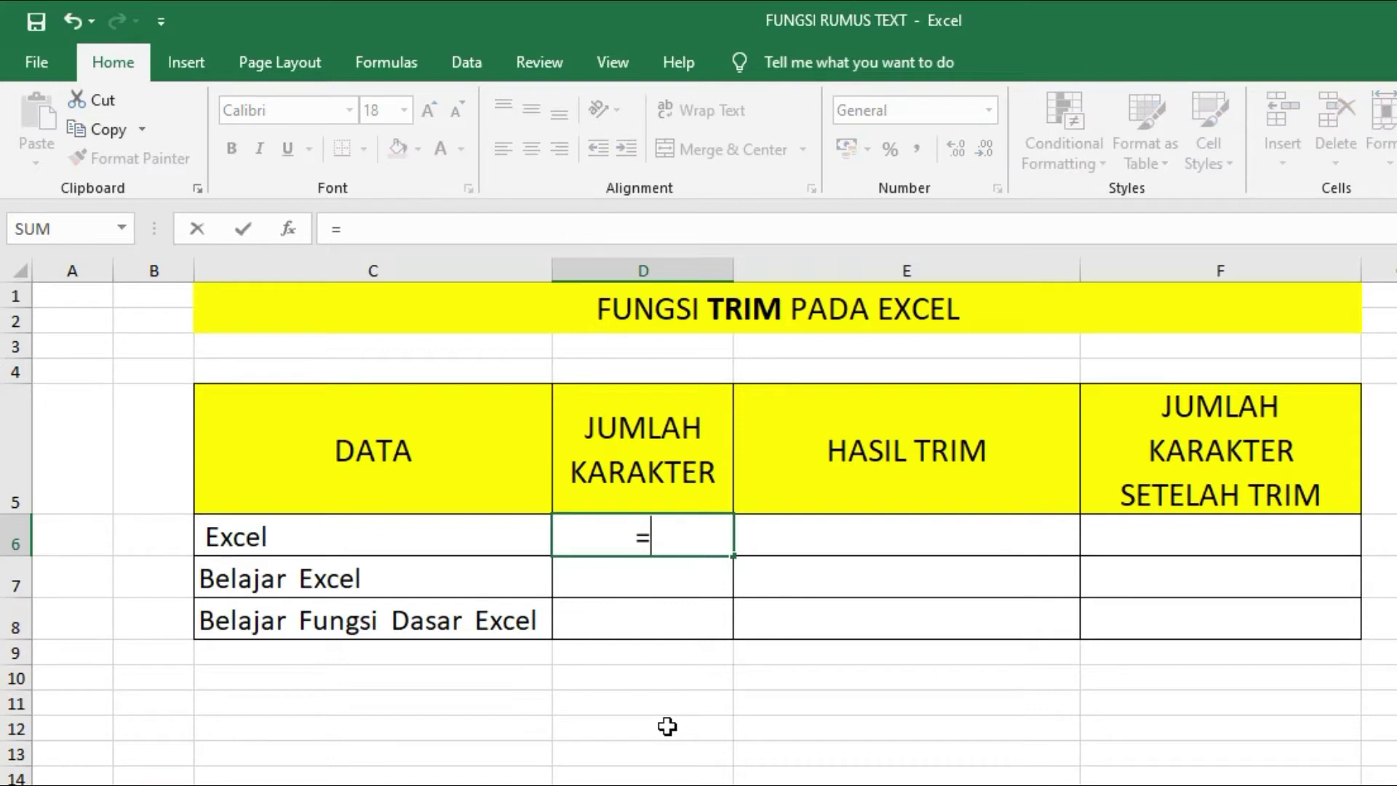
{"action": "type", "text": "LEN"}
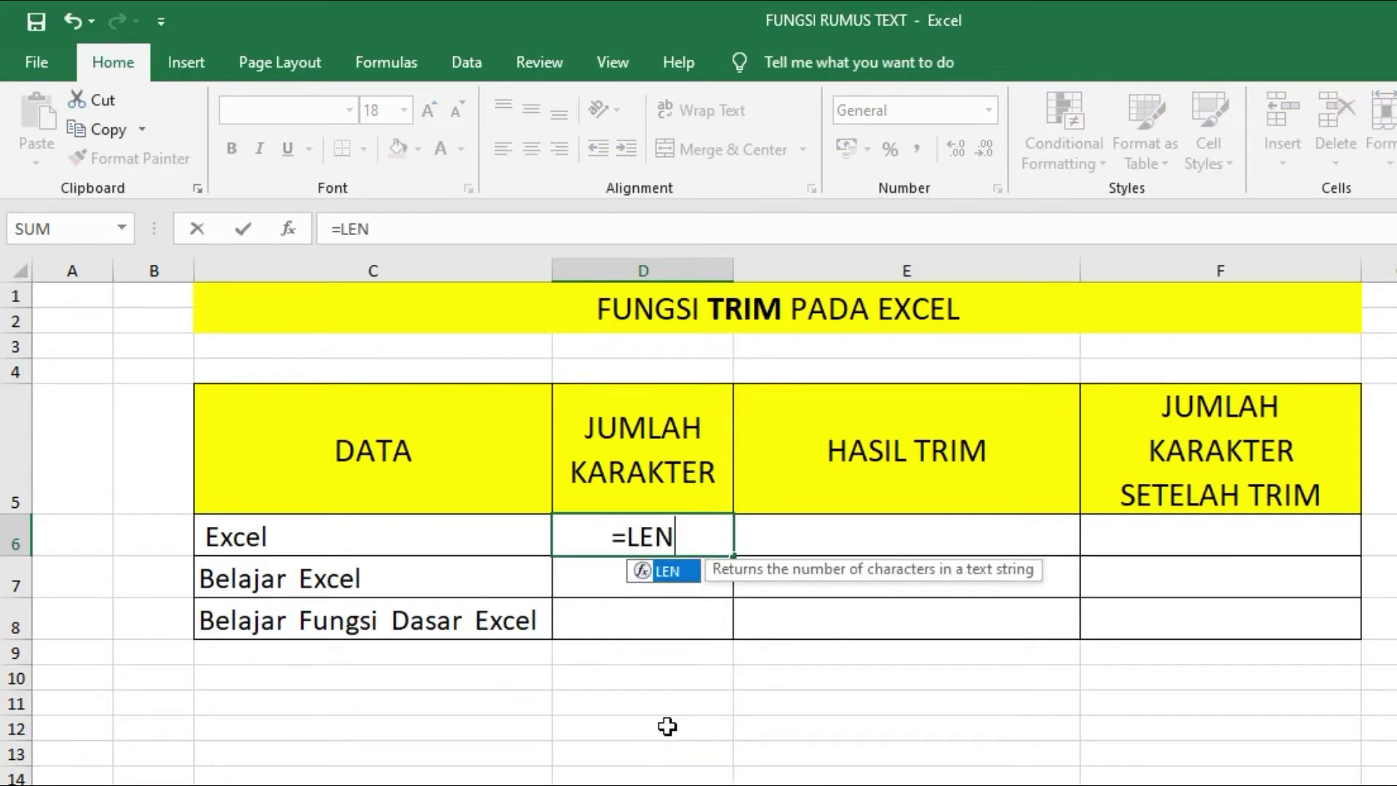
{"action": "type", "text": "("}
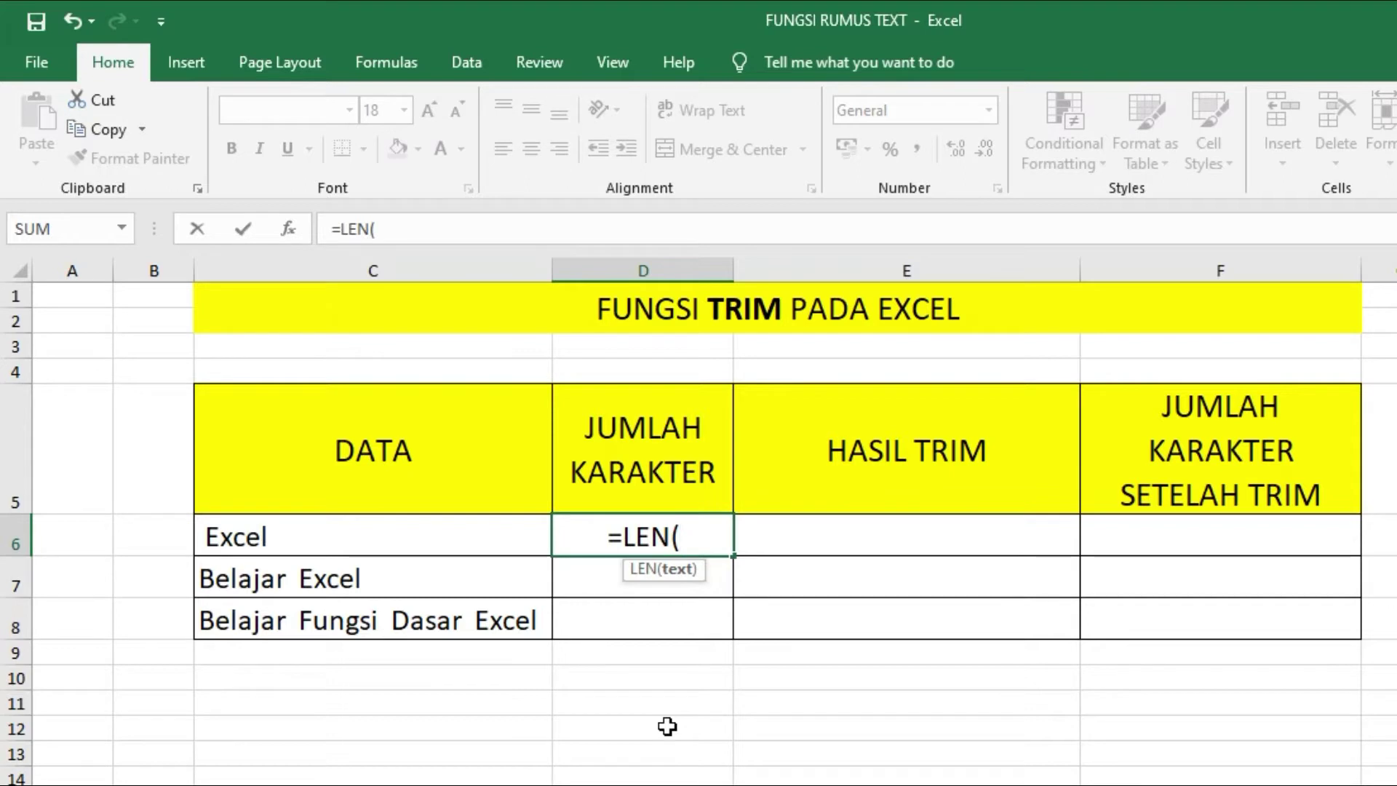
{"action": "left_click", "coordinate": [258, 542]}
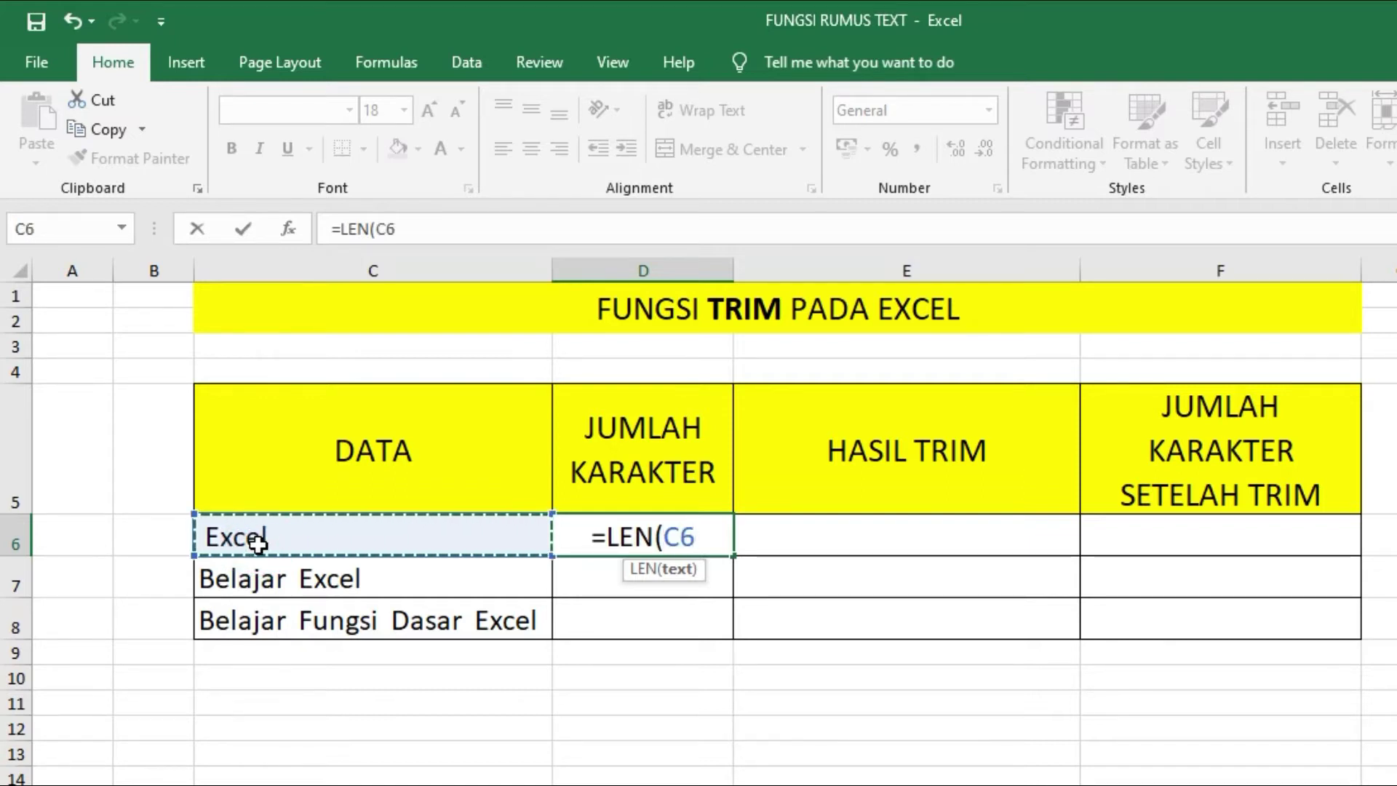
{"action": "type", "text": ")"}
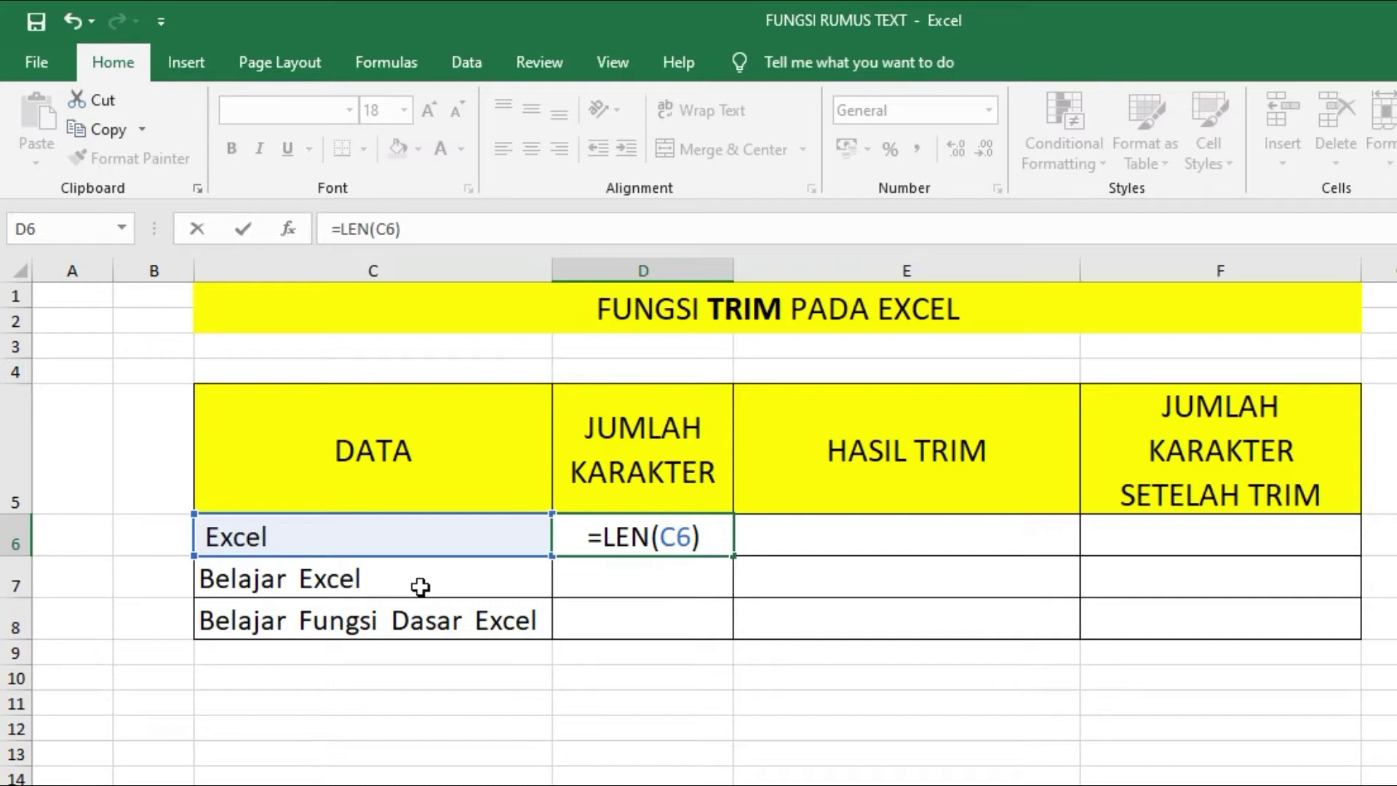
{"action": "key", "text": "Return"}
{"action": "key", "text": "Up"}
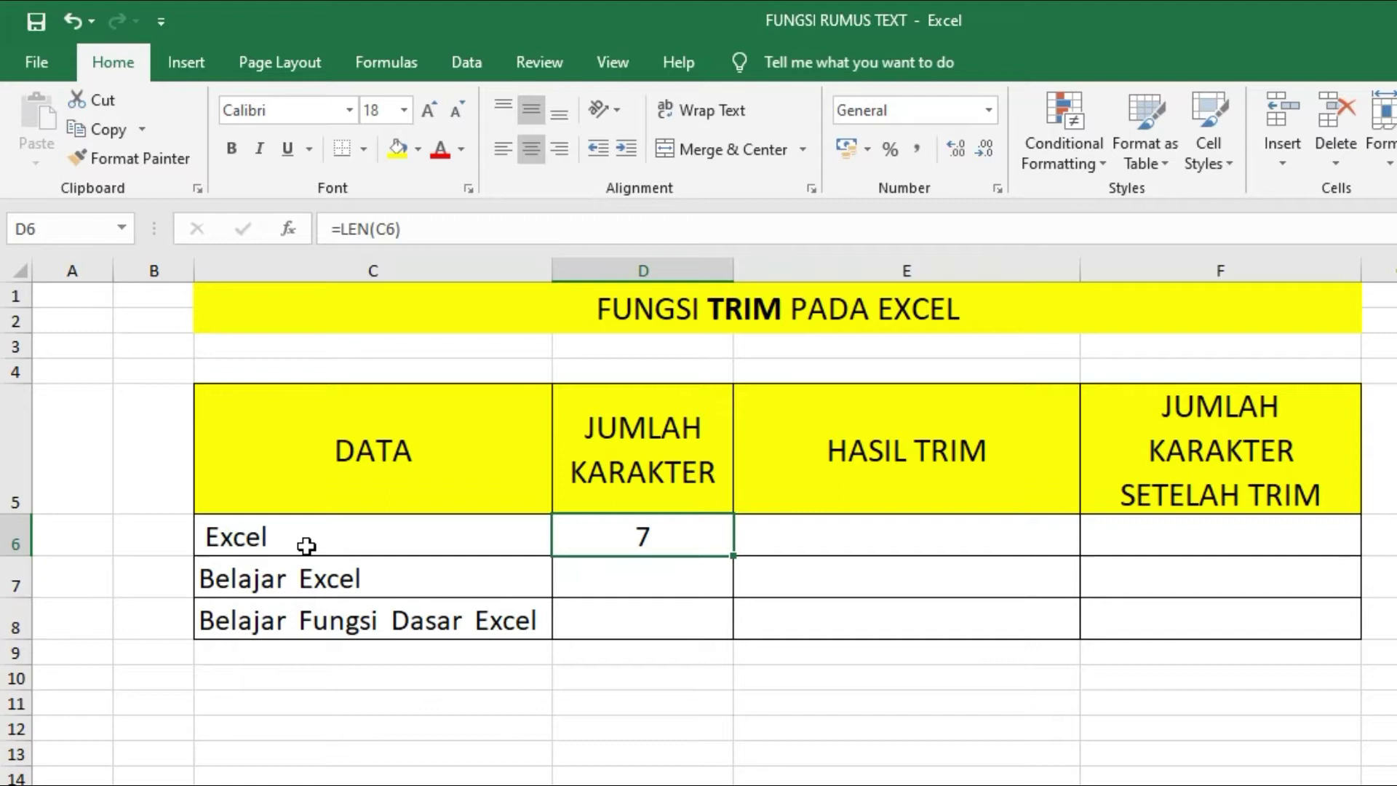
Inspect the spaces before and after the word Excel inside cell C6 by highlighting them
{"action": "double_click", "coordinate": [276, 542]}
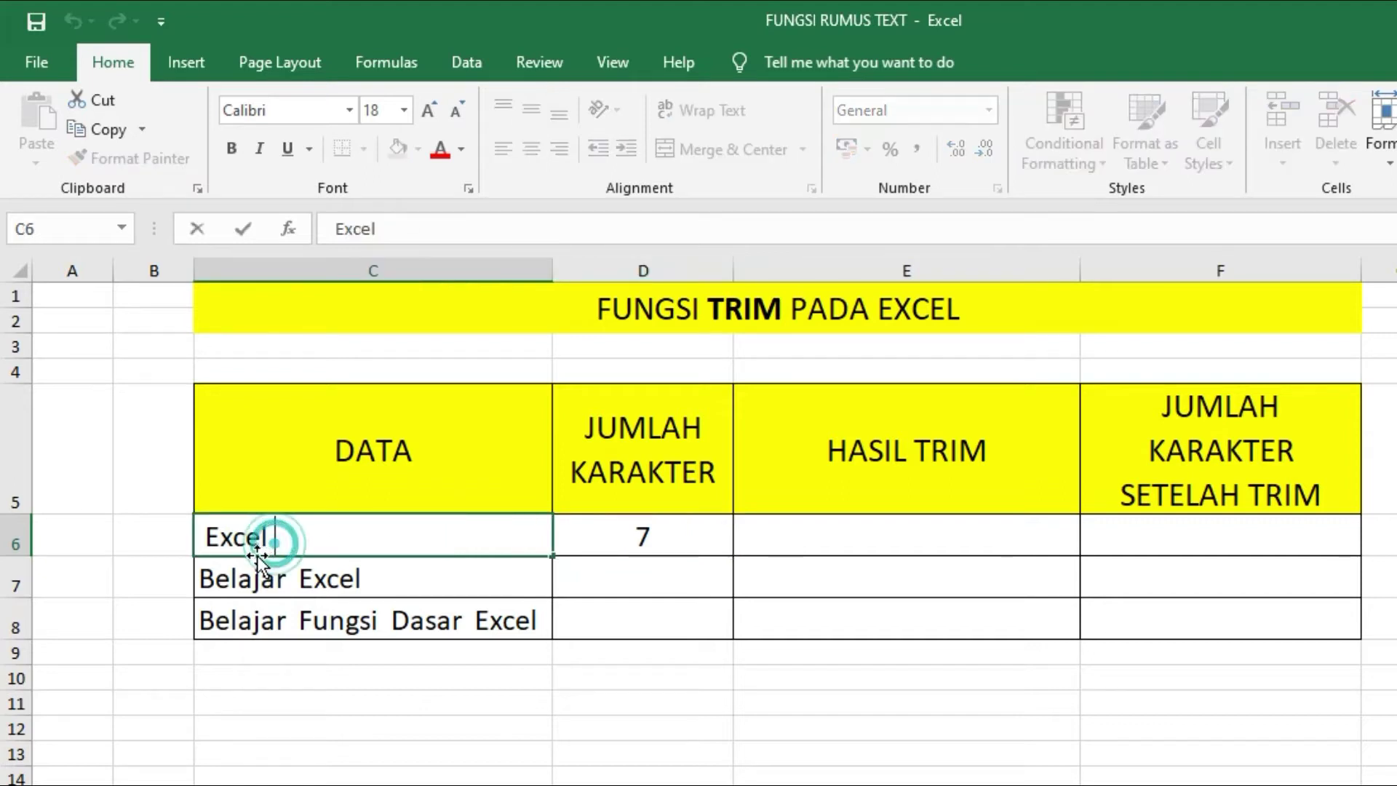
{"action": "left_click", "coordinate": [206, 536]}
{"action": "left_click_drag", "start_coordinate": [207, 536], "coordinate": [200, 536]}
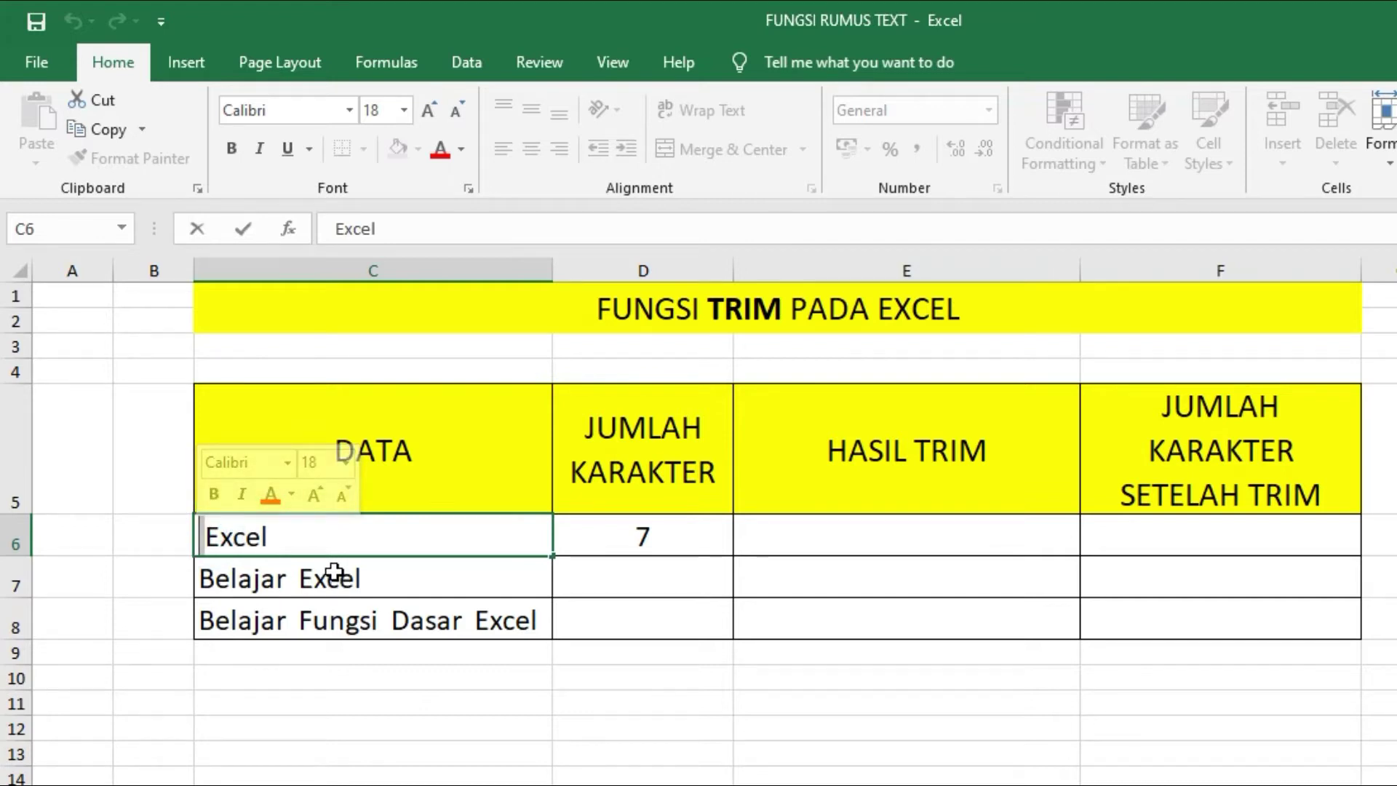
{"action": "left_click", "coordinate": [273, 542]}
{"action": "left_click_drag", "start_coordinate": [273, 542], "coordinate": [328, 538]}
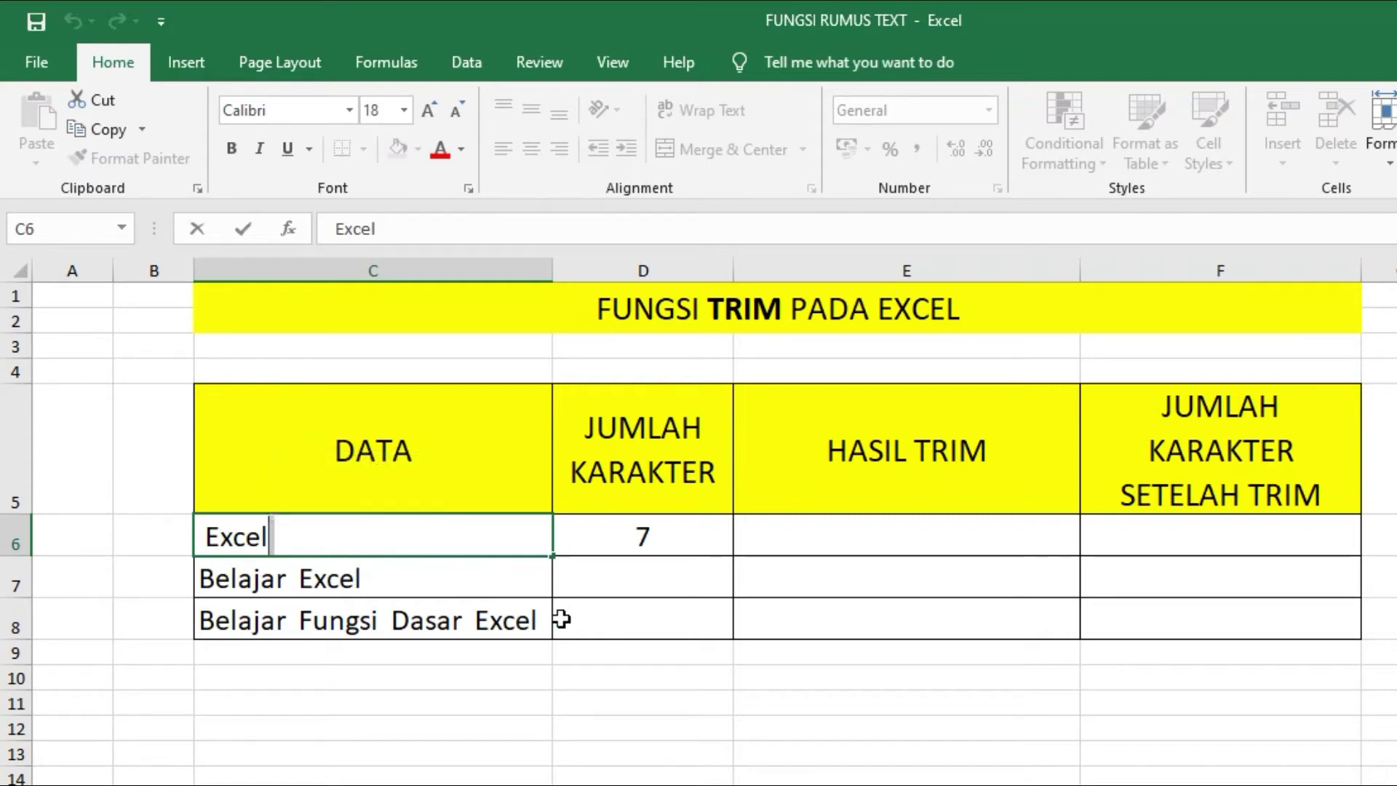
{"action": "left_click", "coordinate": [655, 541]}
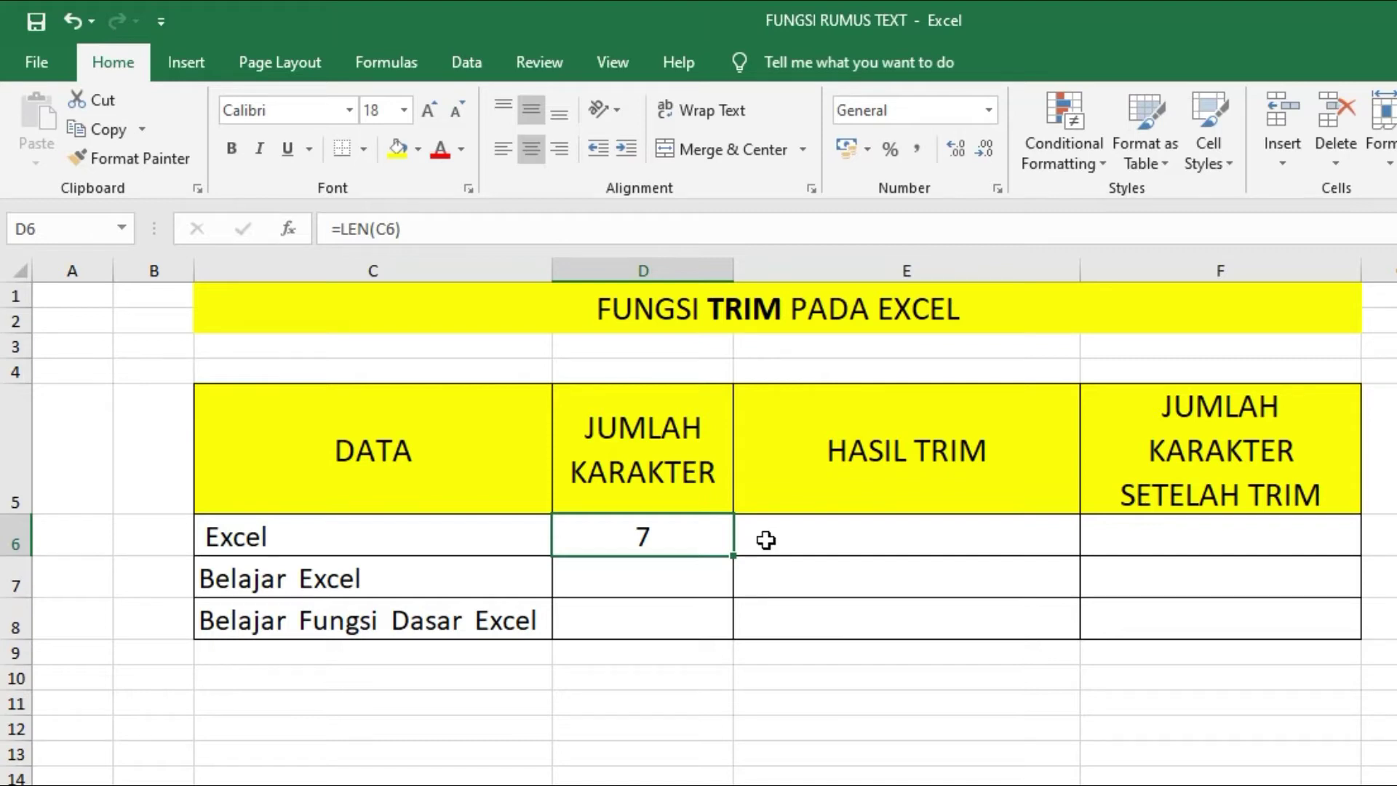
Remove the extra spaces from the first DATA entry by entering =TRIM(C6) in cell E6
{"action": "left_click", "coordinate": [859, 528]}
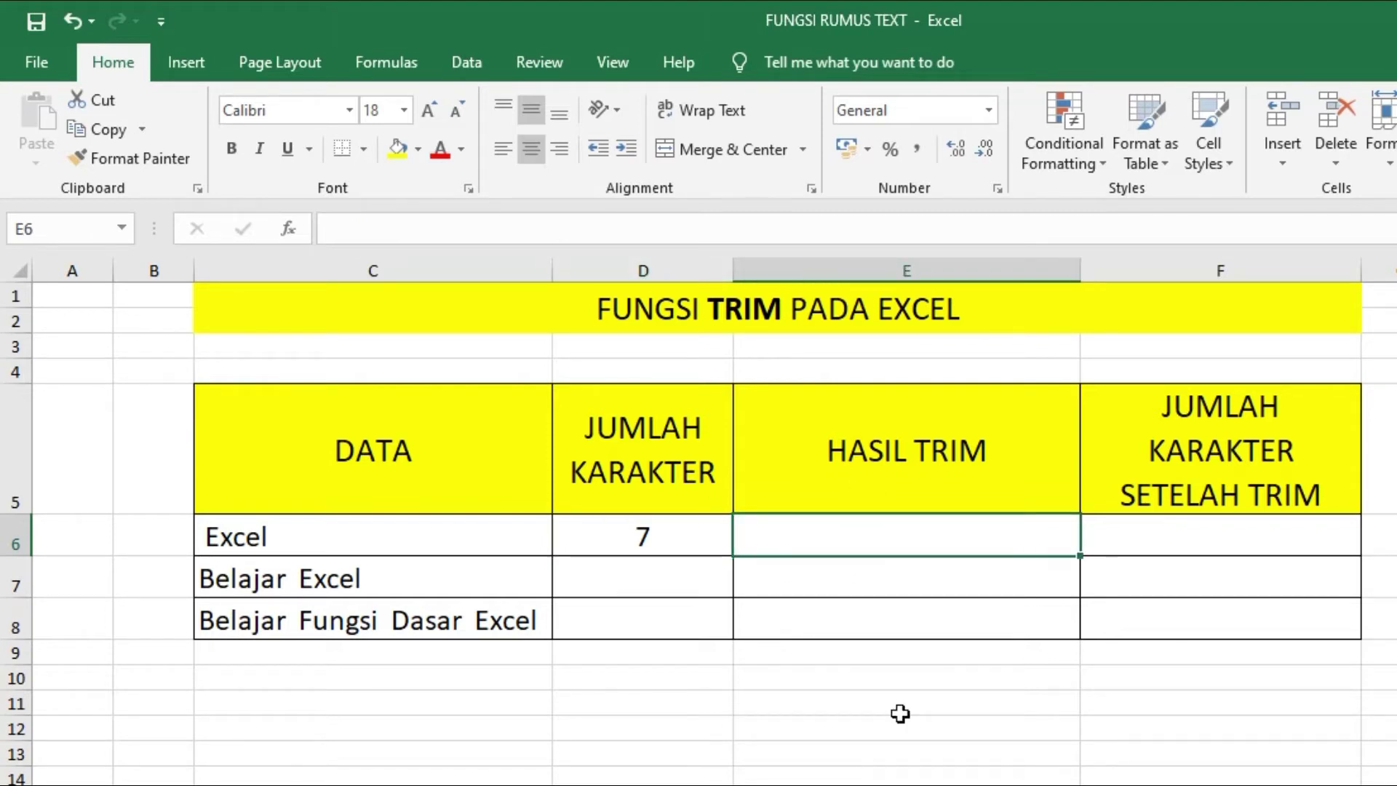
{"action": "type", "text": "=TRIM"}
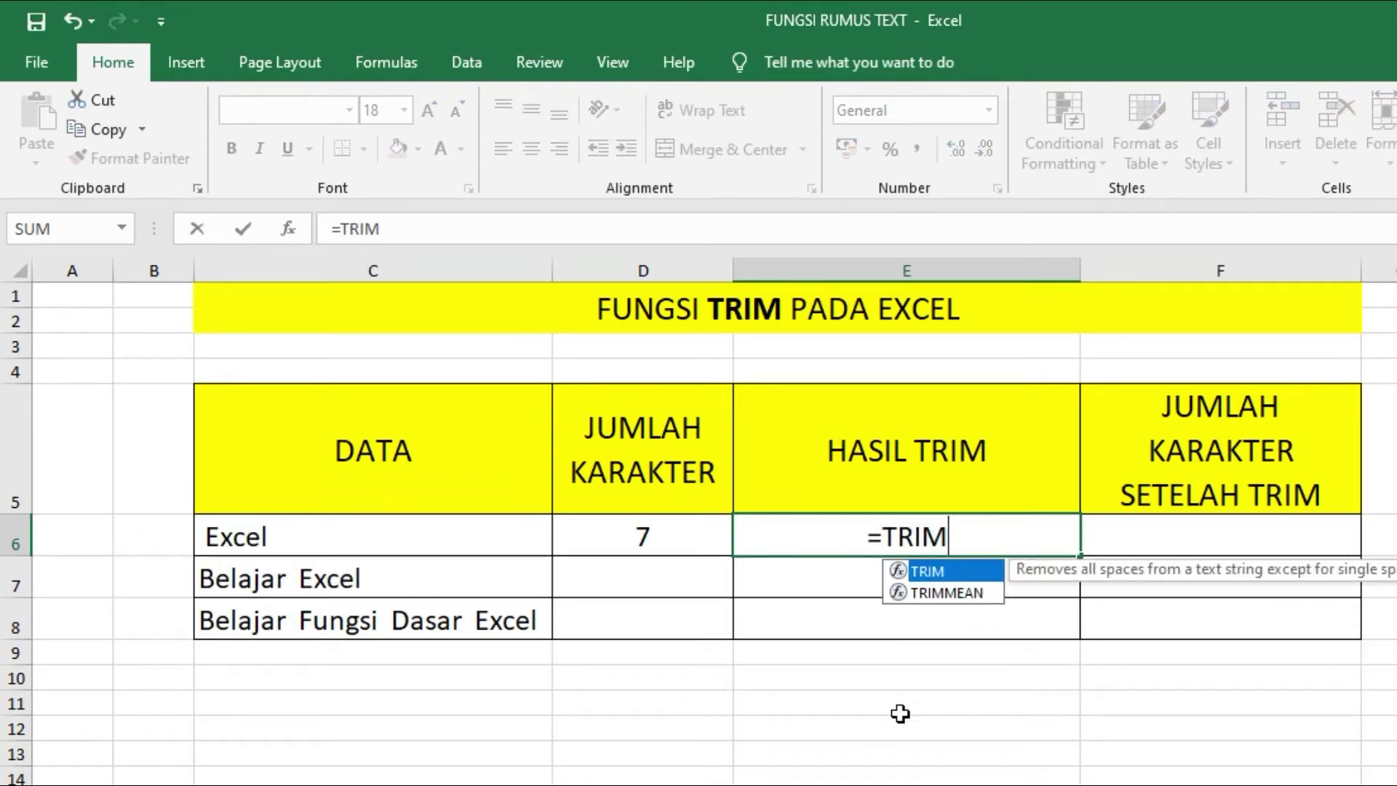
{"action": "type", "text": "("}
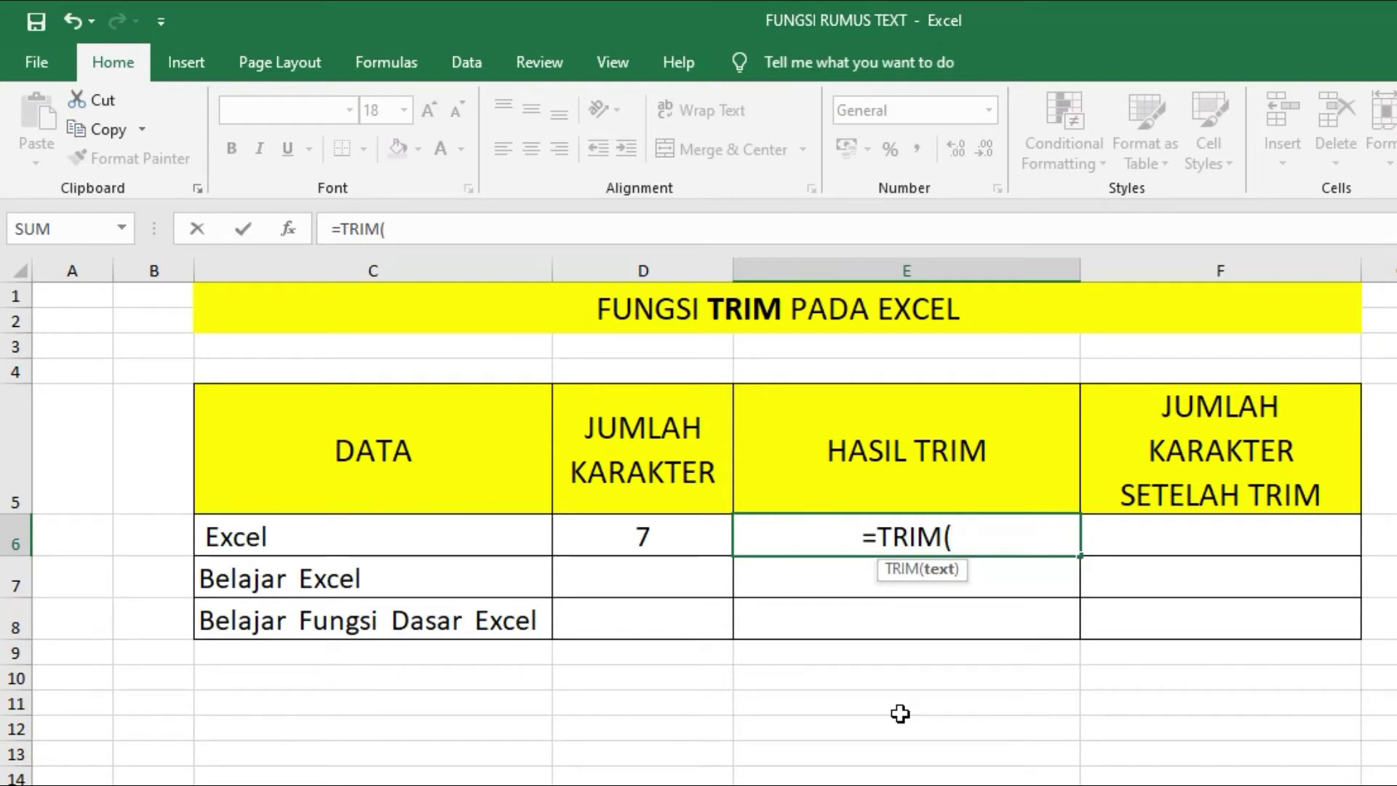
{"action": "left_click", "coordinate": [313, 536]}
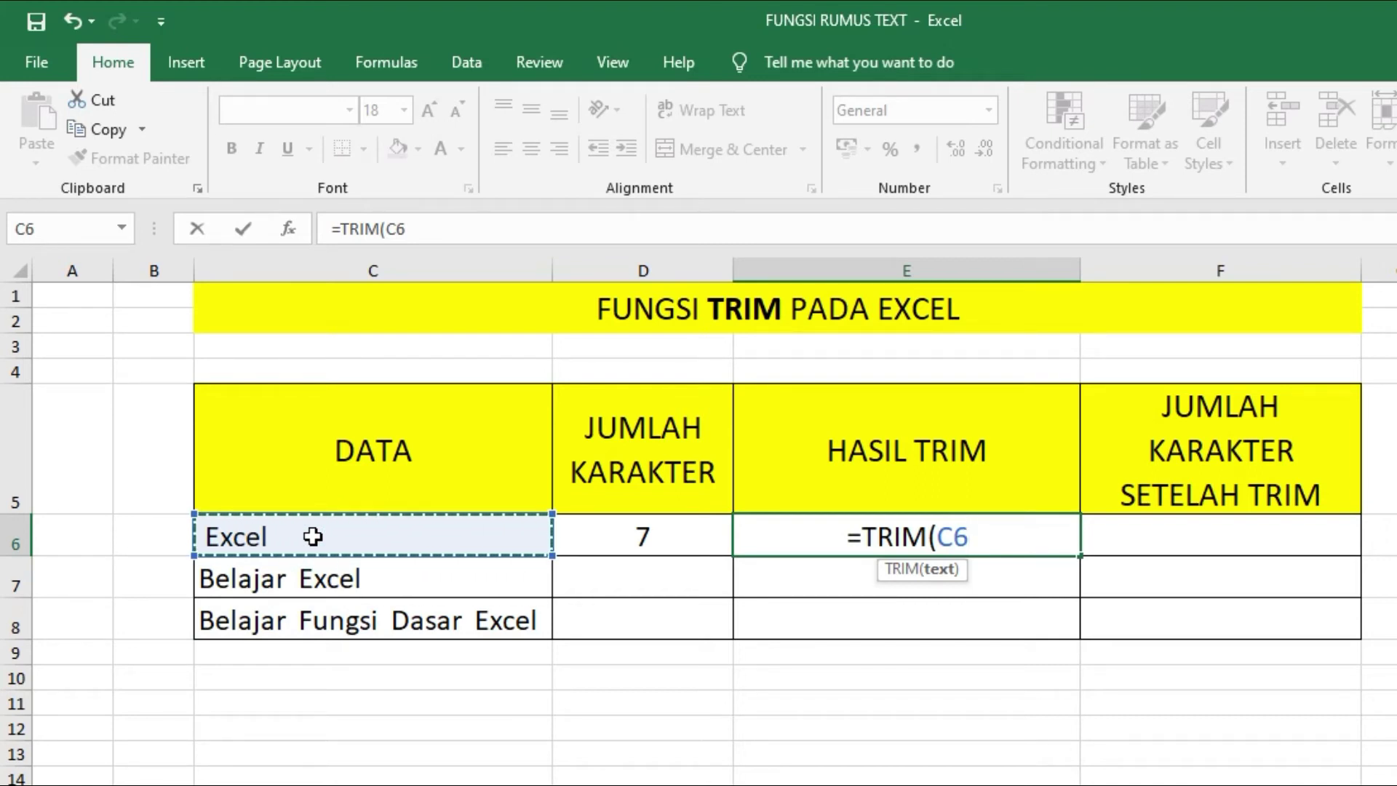
{"action": "type", "text": ")"}
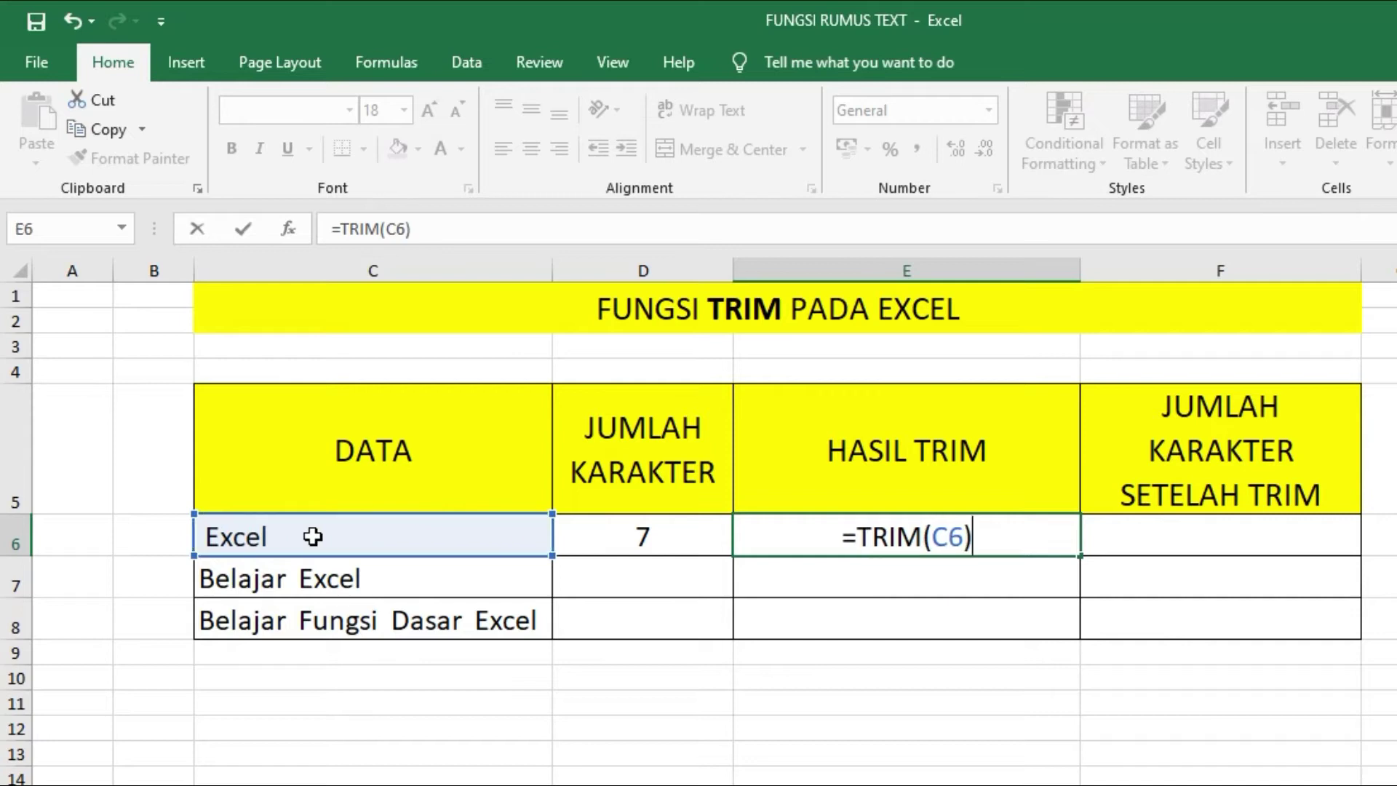
{"action": "key", "text": "Return"}
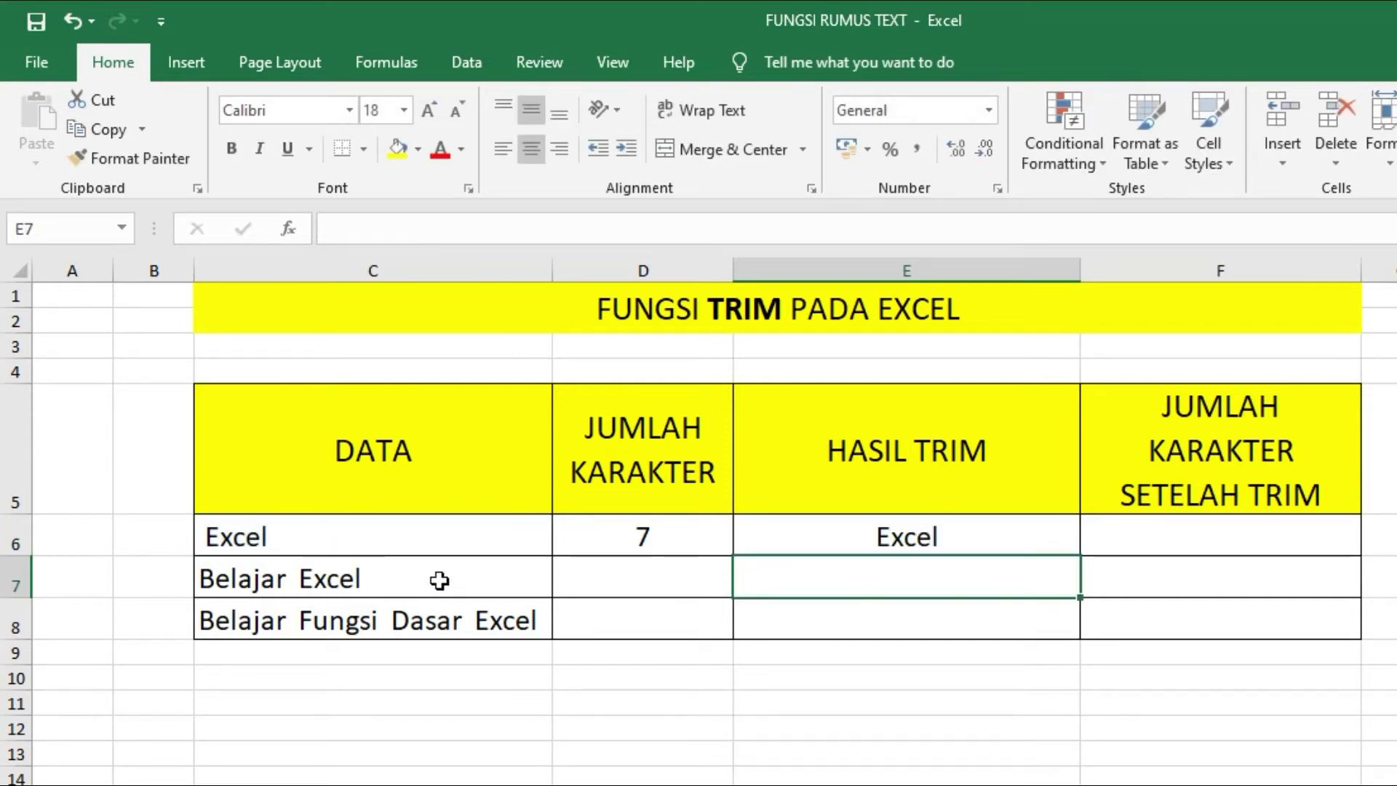
{"action": "left_click", "coordinate": [918, 551]}
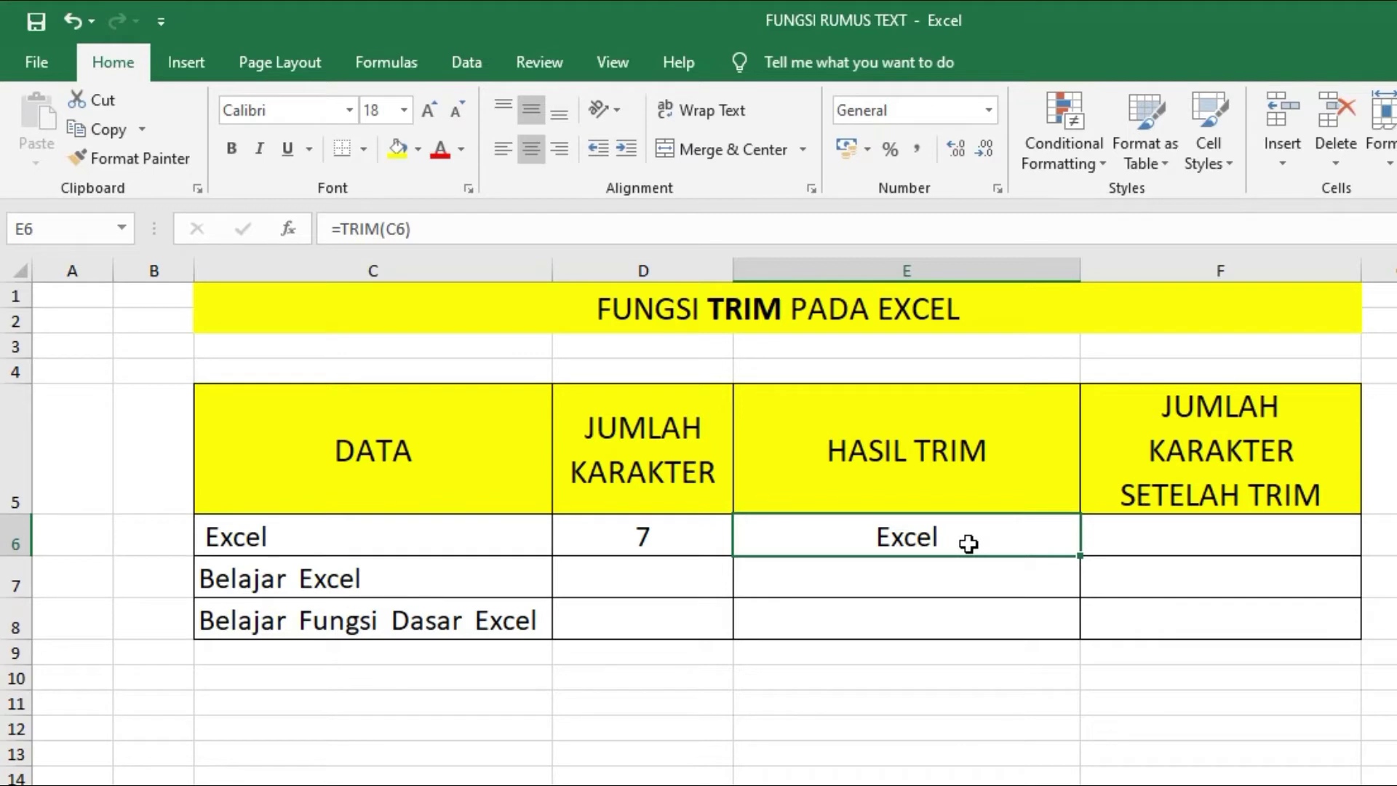
Count the characters of the trimmed text by entering =LEN(E6) in cell F6
{"action": "left_click", "coordinate": [1157, 536]}
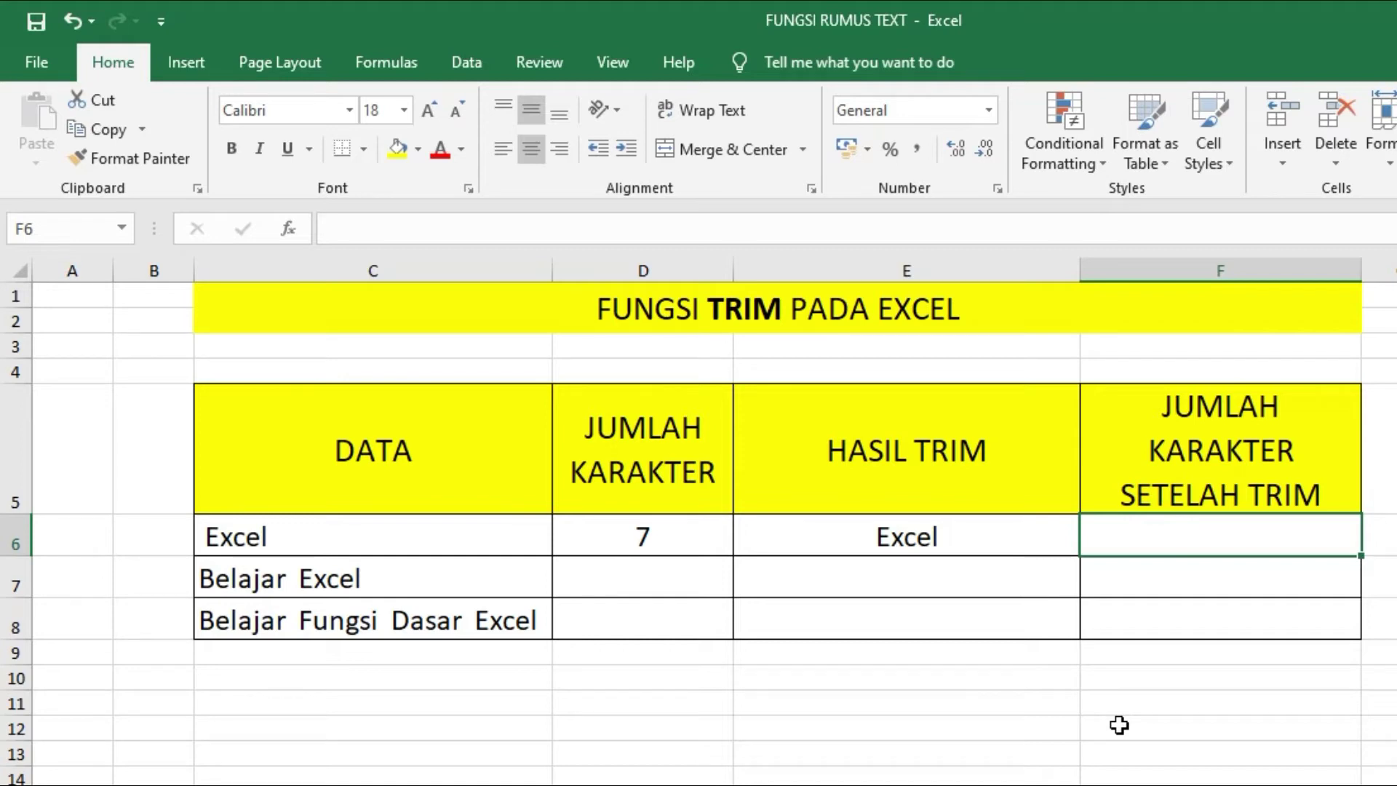
{"action": "type", "text": "=LEN"}
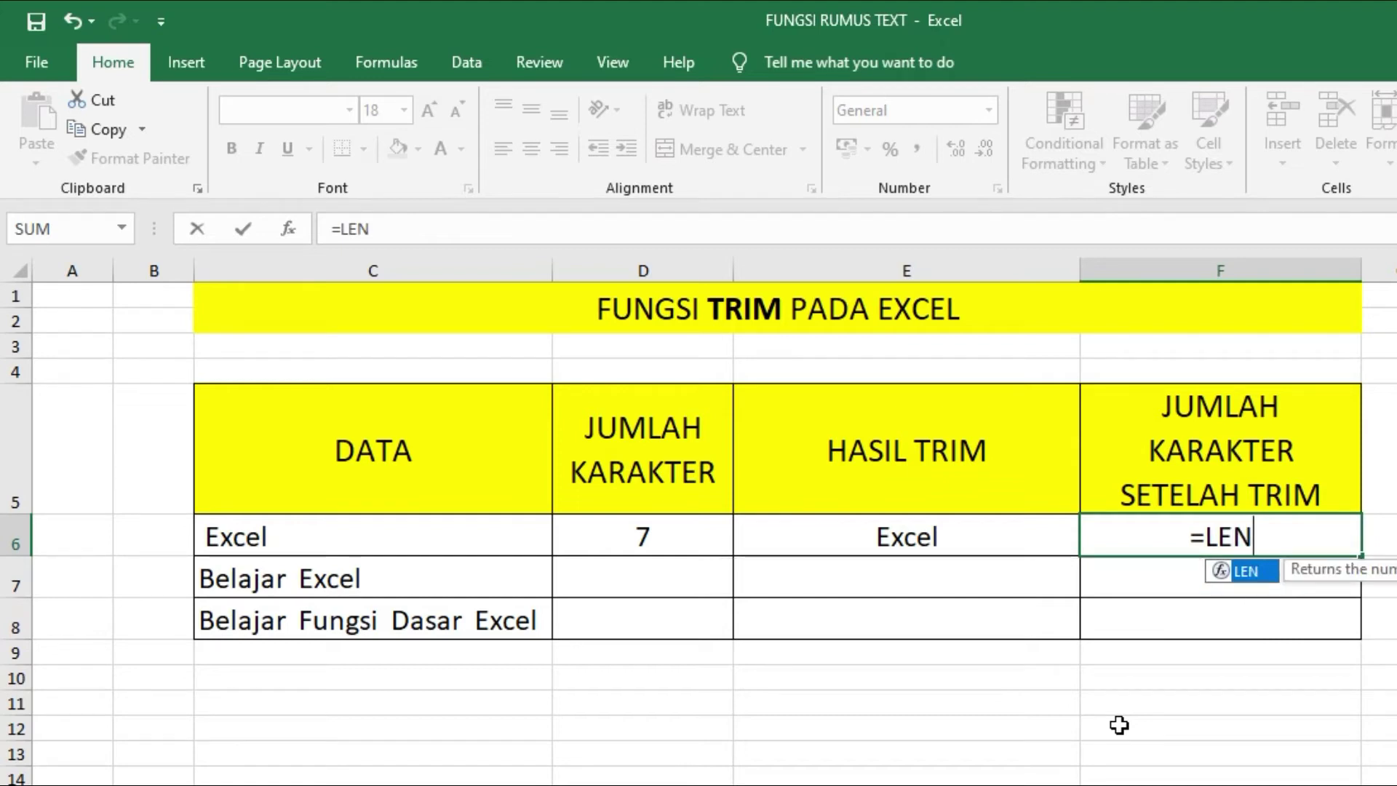
{"action": "type", "text": "("}
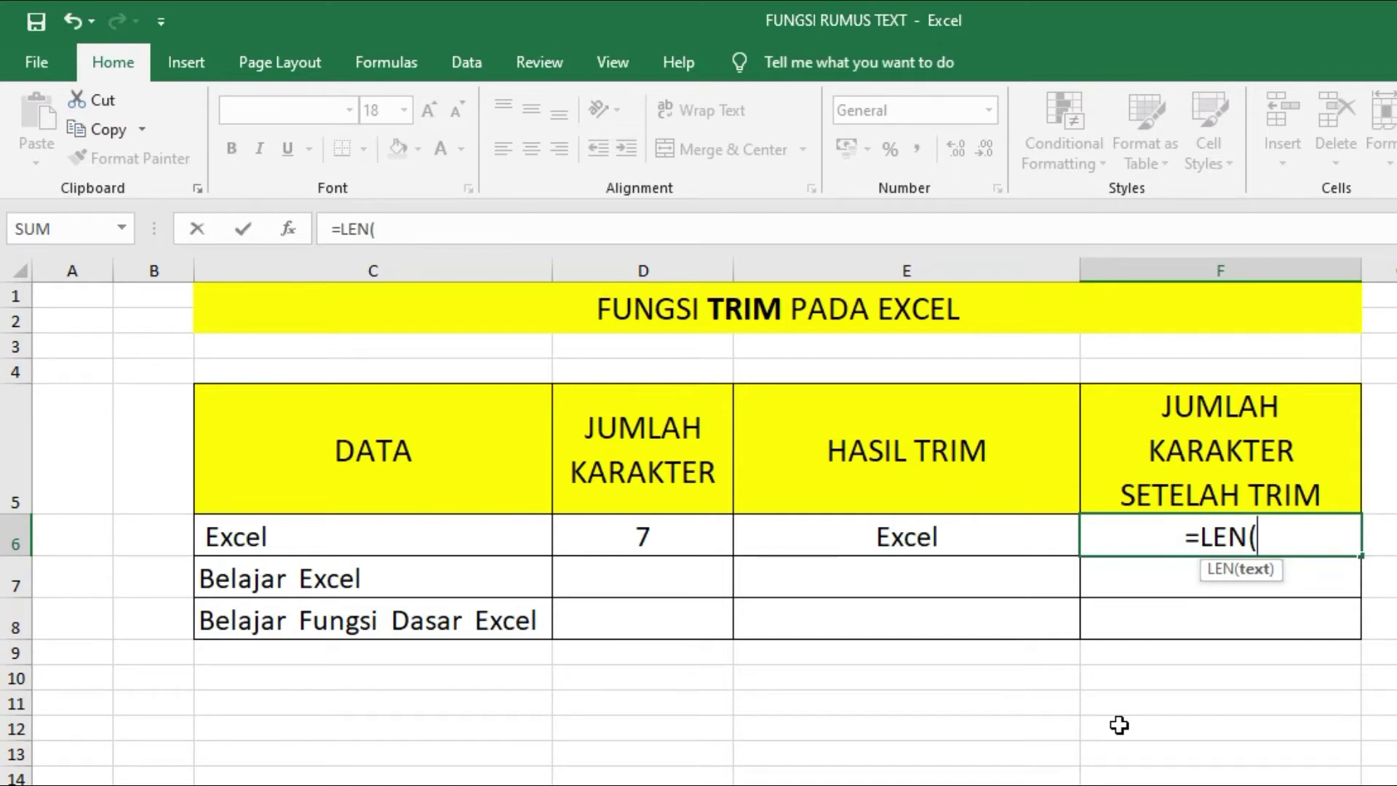
{"action": "left_click", "coordinate": [946, 536]}
{"action": "type", "text": ")"}
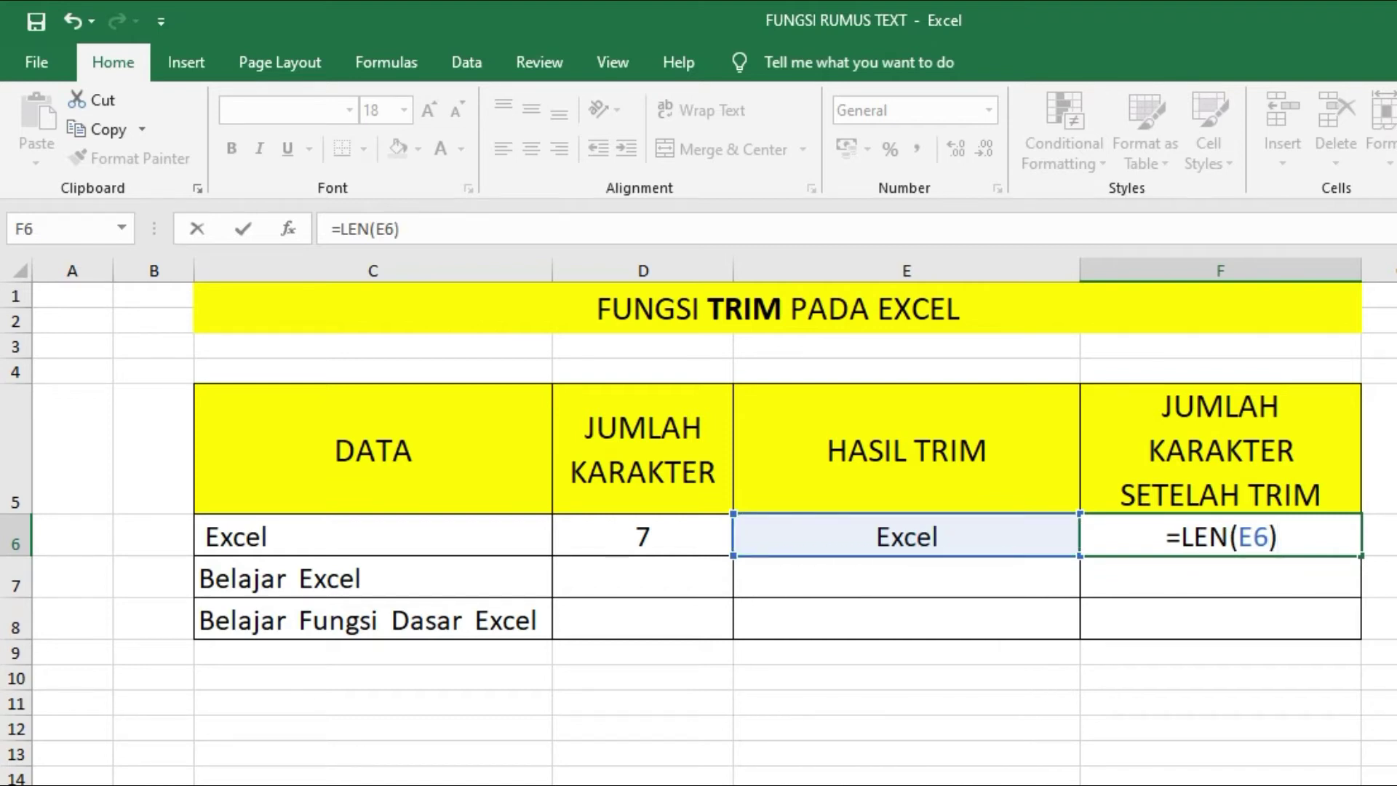
{"action": "key", "text": "Return"}
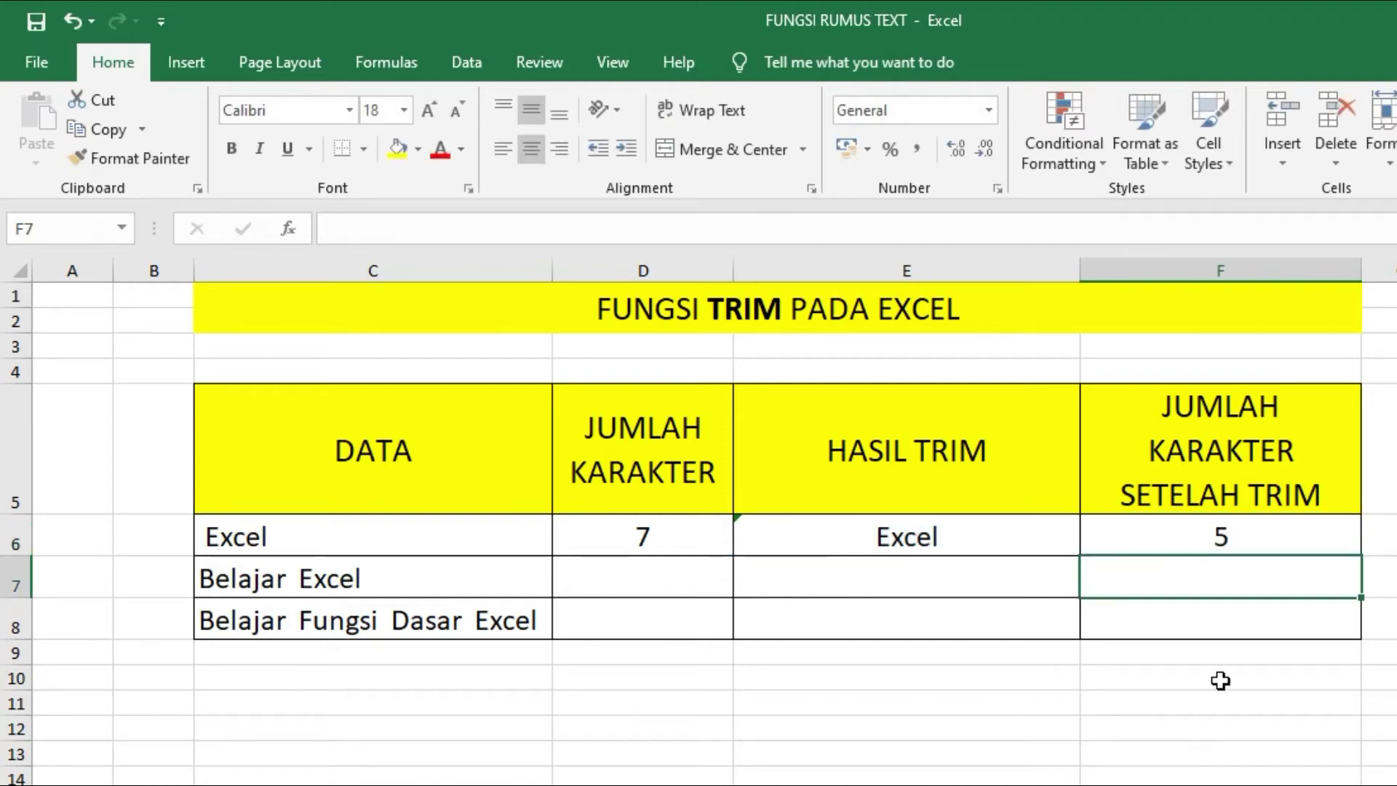
{"action": "left_click", "coordinate": [1200, 538]}
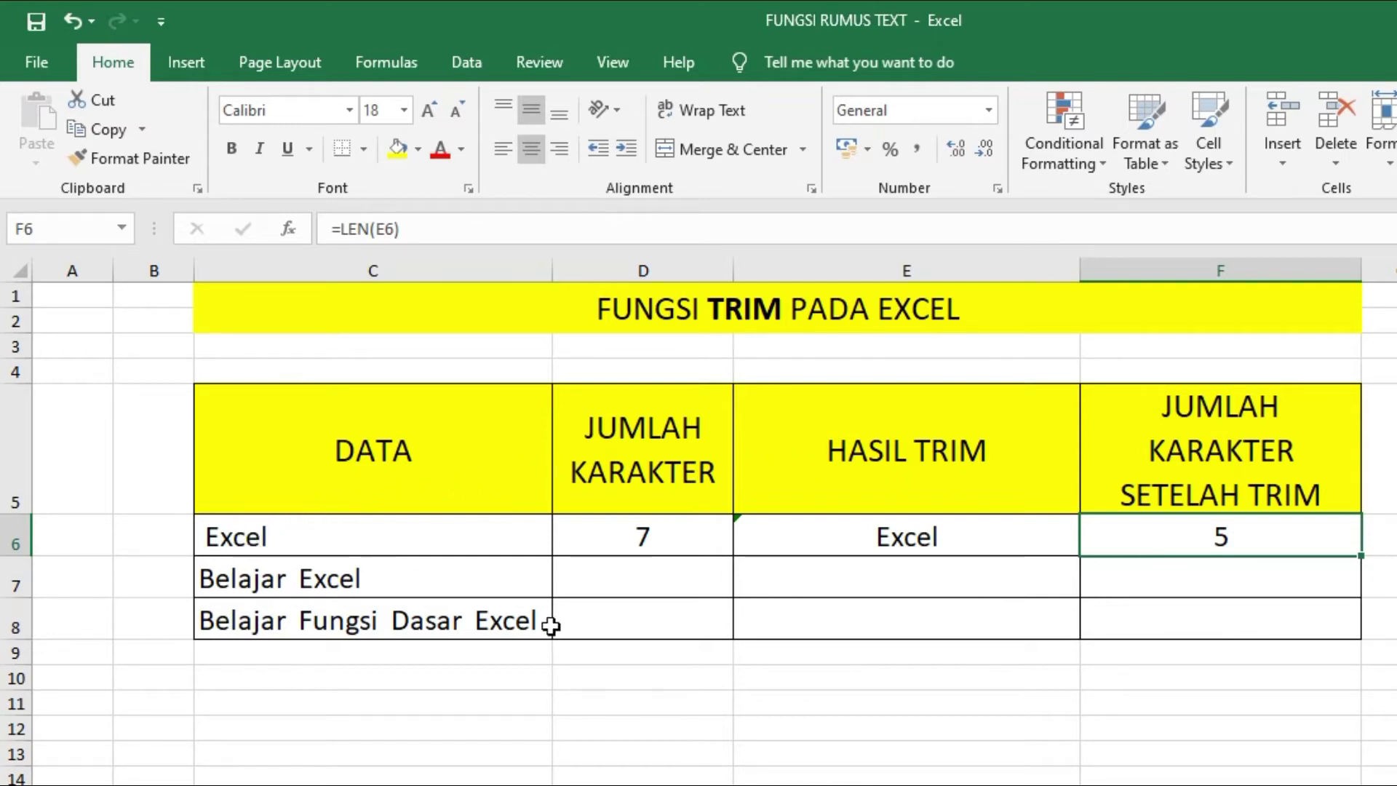
{"action": "left_click", "coordinate": [899, 532]}
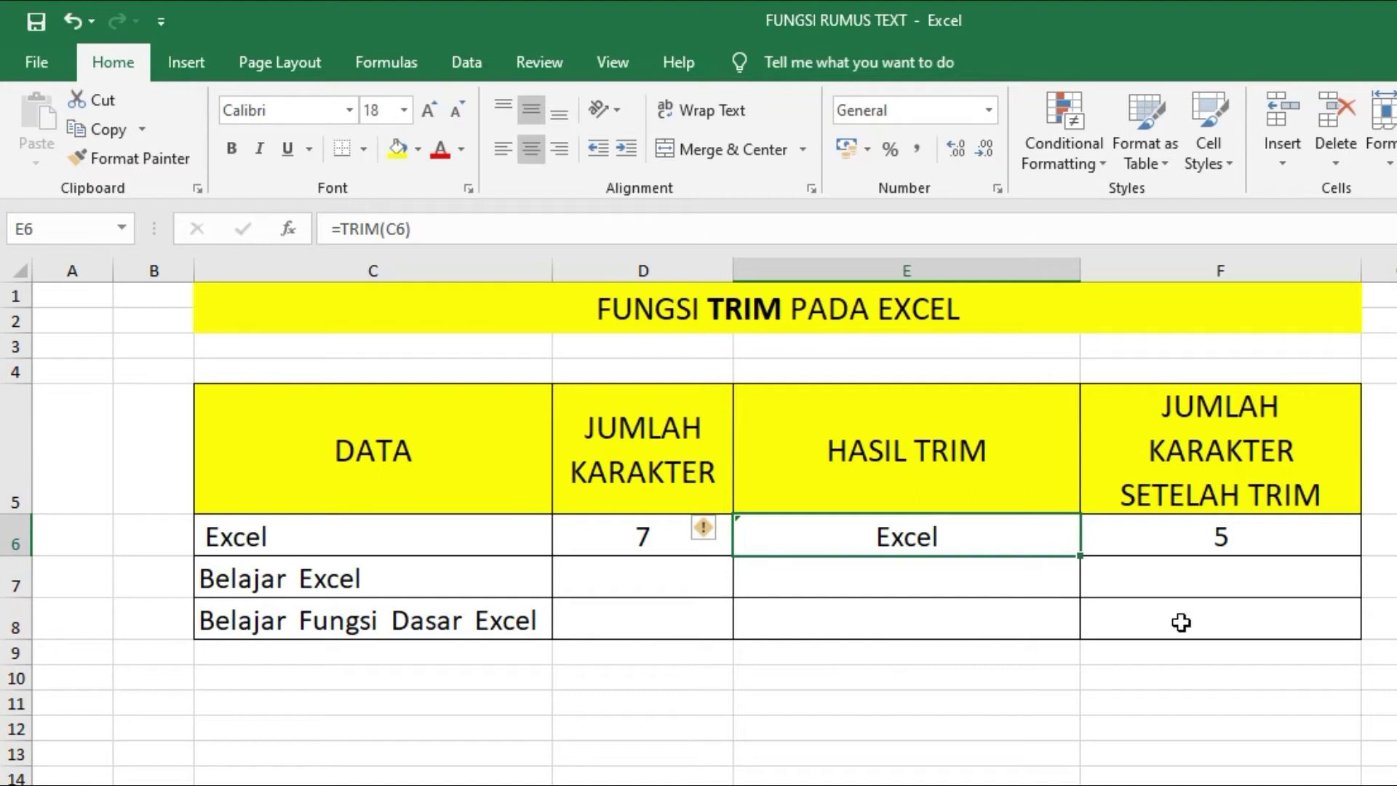
{"action": "left_click", "coordinate": [1200, 548]}
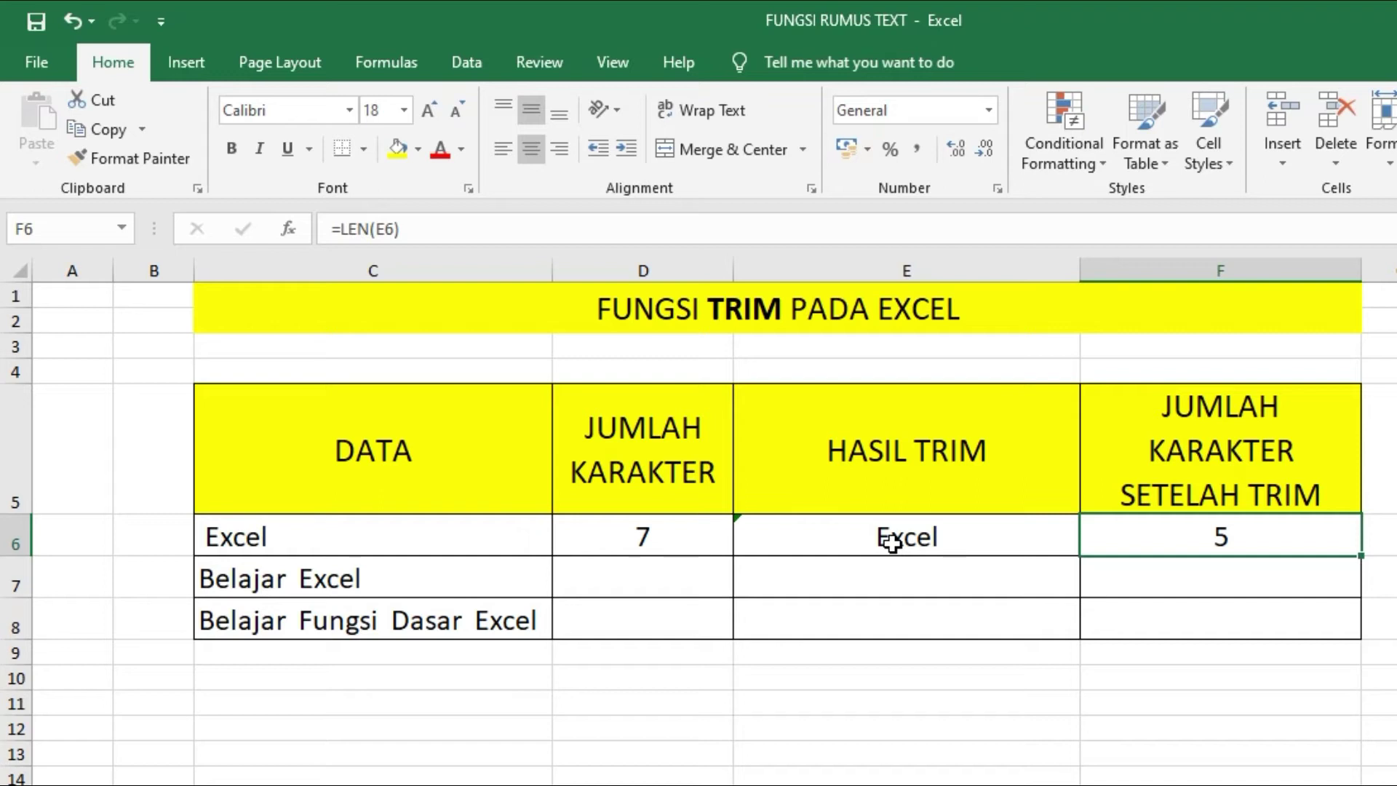
Count the characters of the second DATA entry by entering =LEN(C7) in cell D7
{"action": "left_click", "coordinate": [477, 578]}
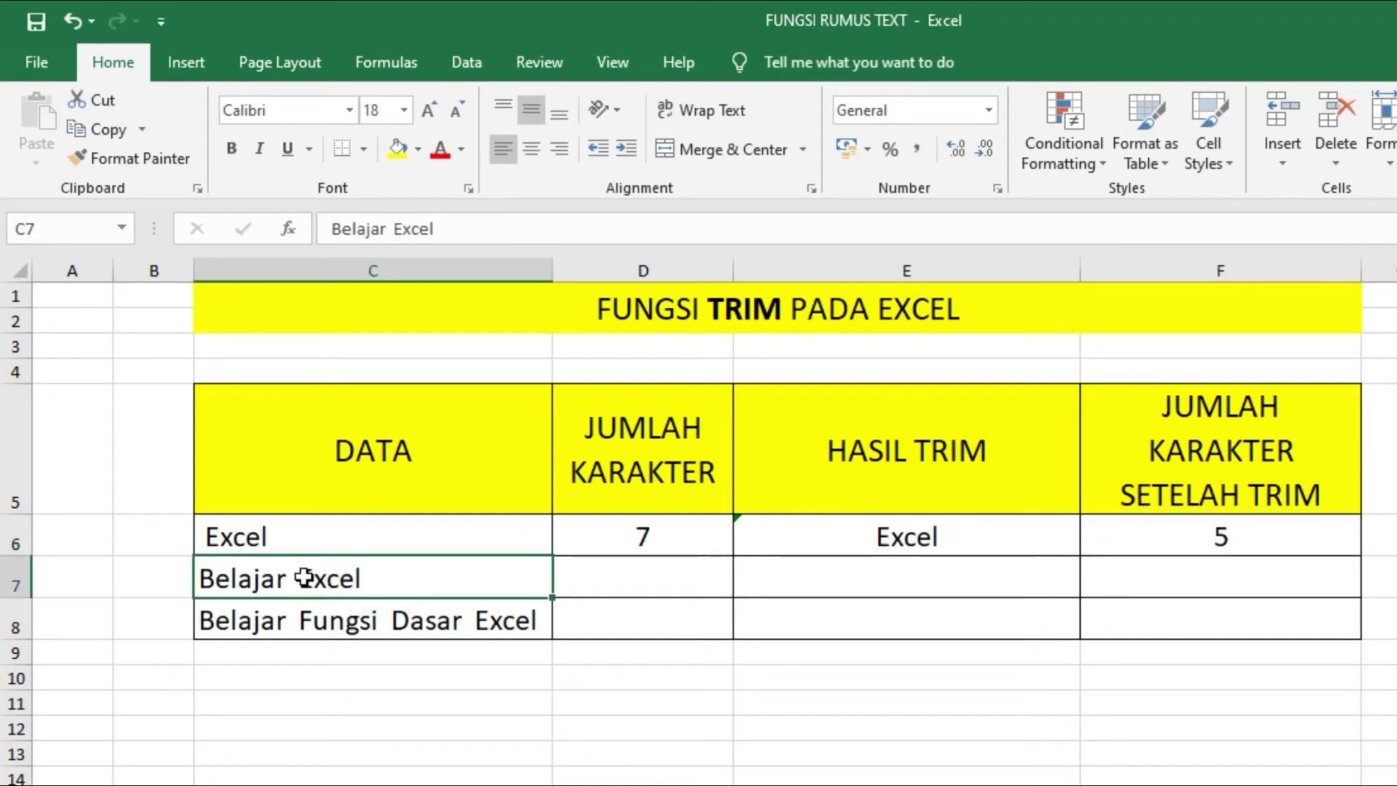
{"action": "left_click", "coordinate": [652, 580]}
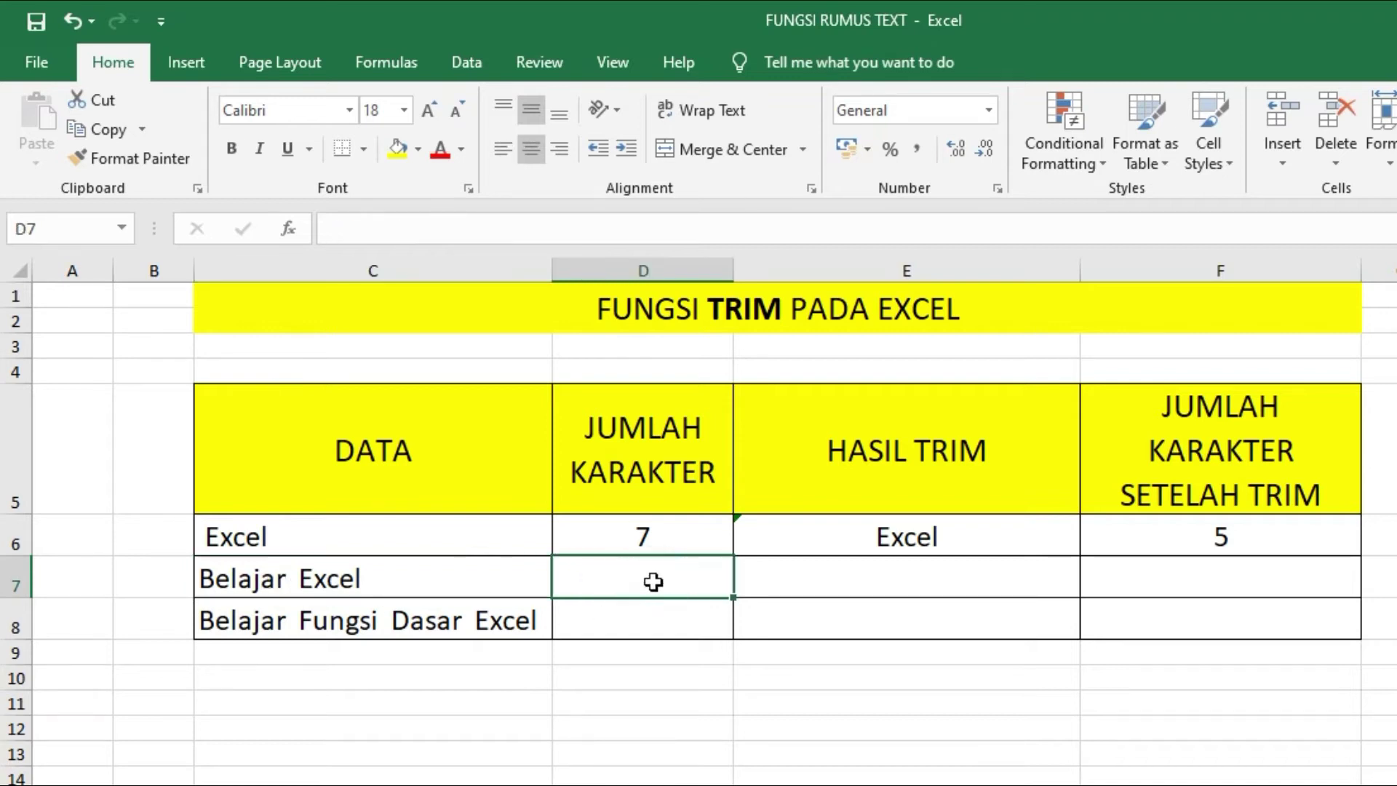
{"action": "type", "text": "=LE"}
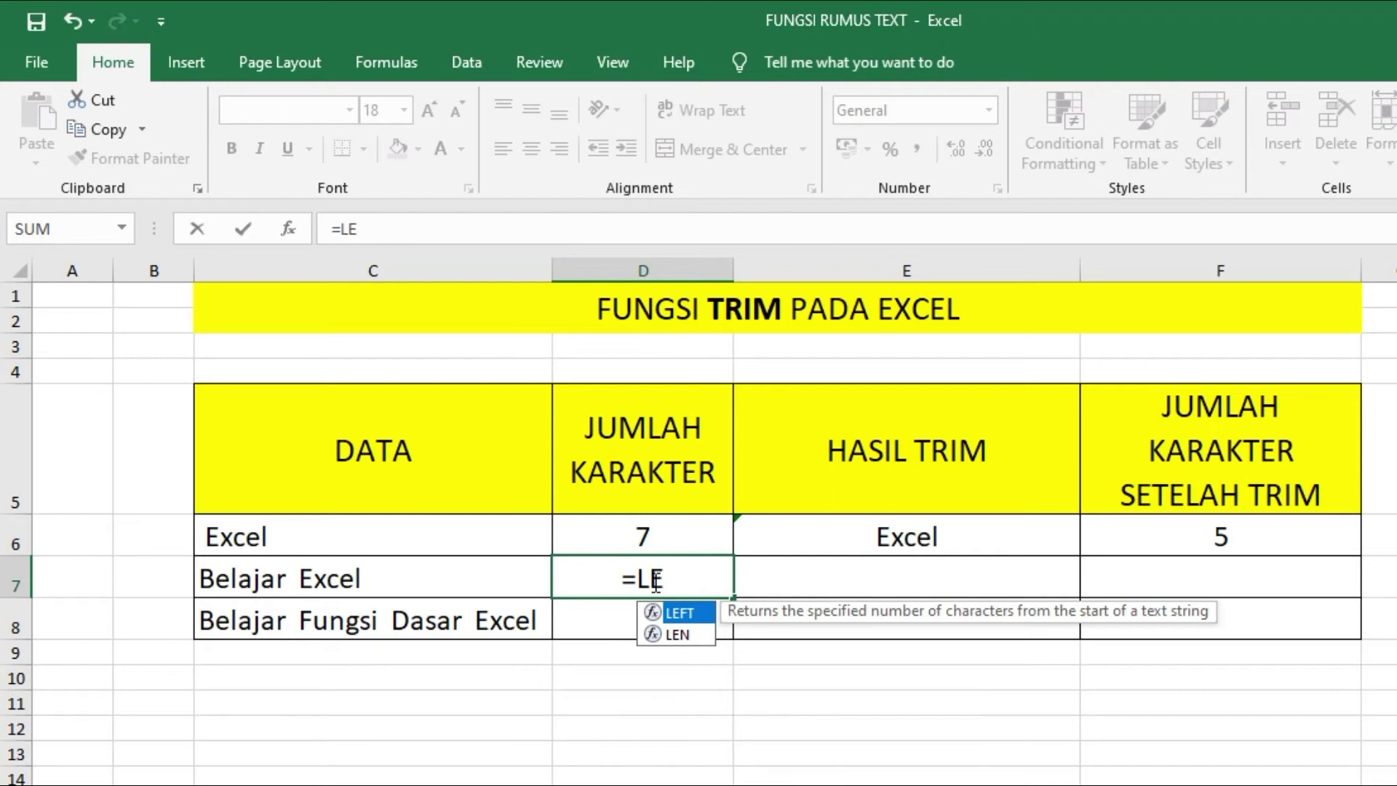
{"action": "type", "text": "N("}
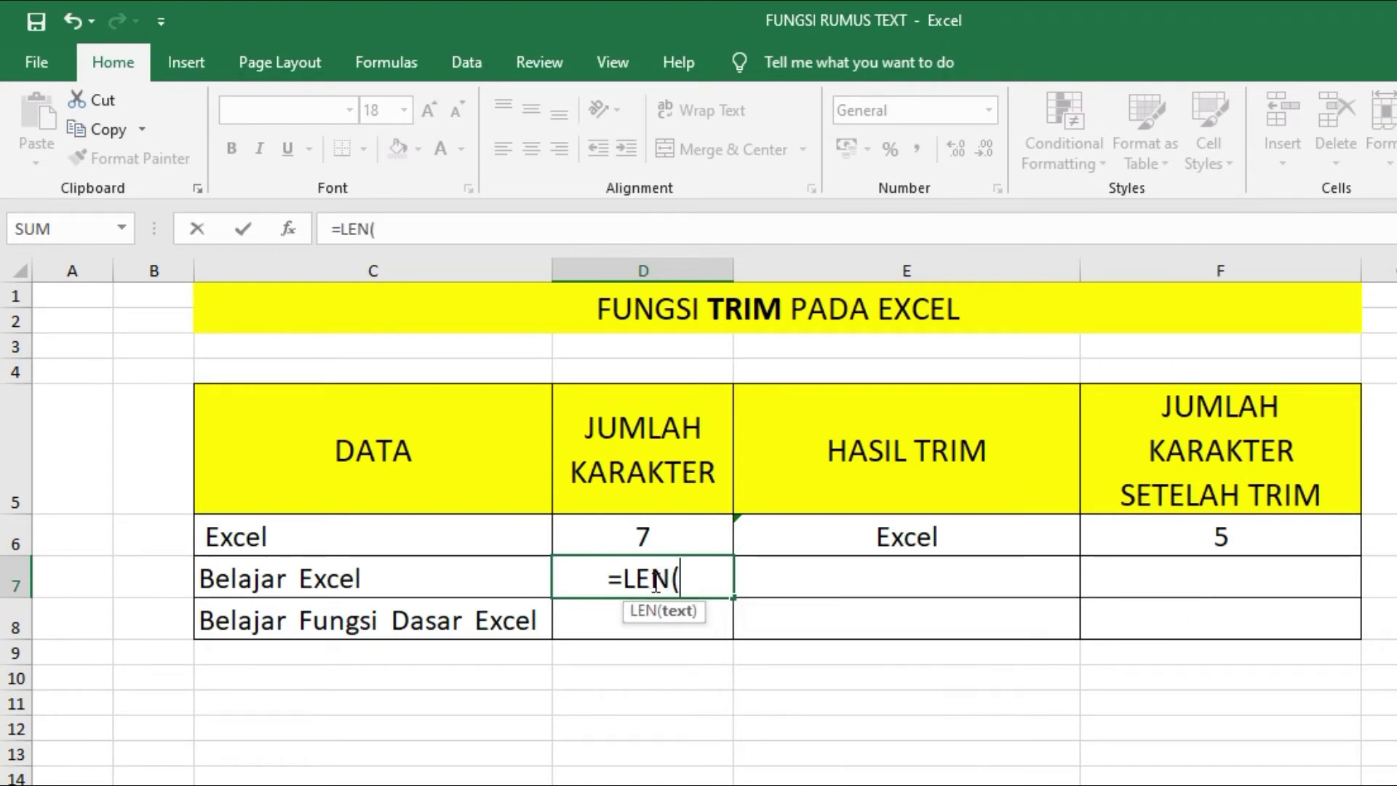
{"action": "left_click", "coordinate": [451, 589]}
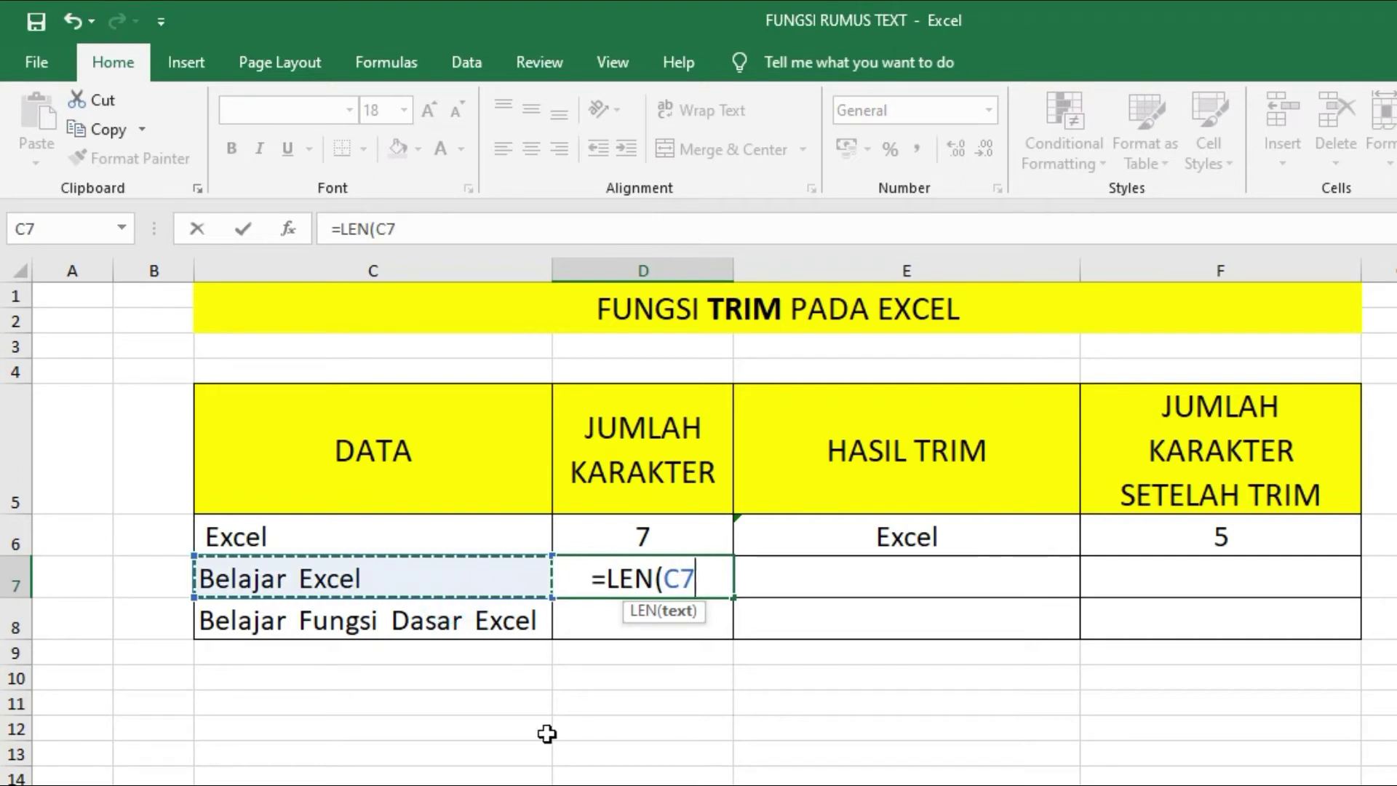
{"action": "type", "text": ")"}
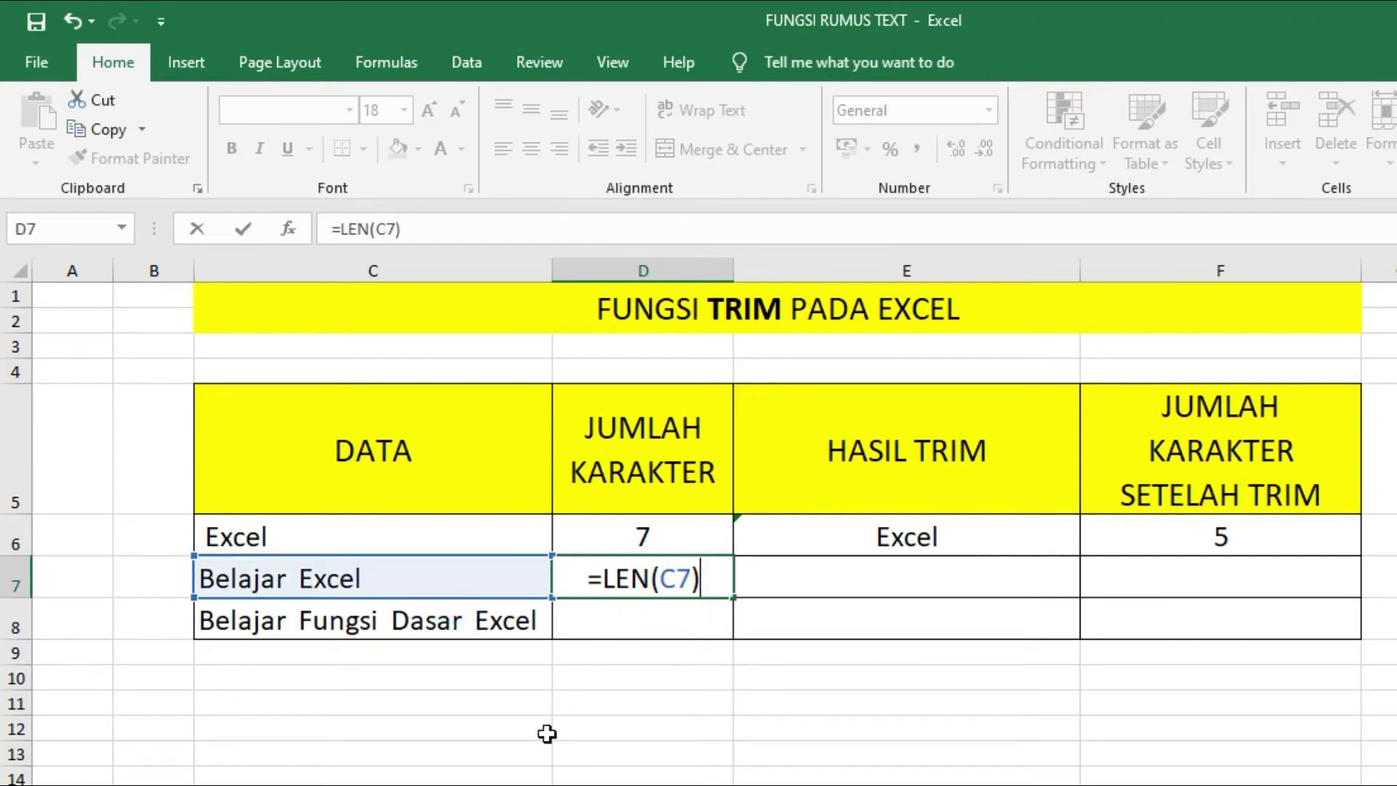
{"action": "key", "text": "Return"}
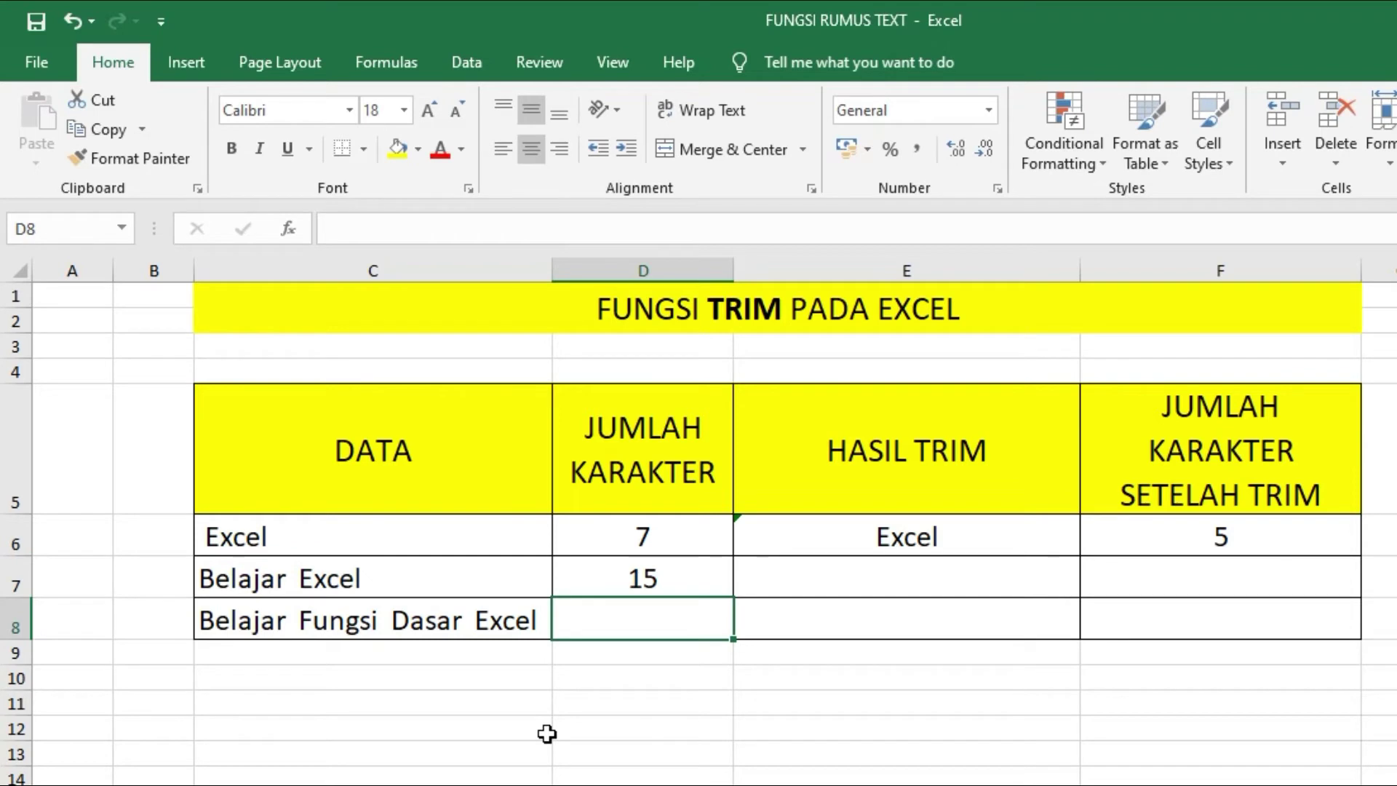
{"action": "left_click", "coordinate": [638, 582]}
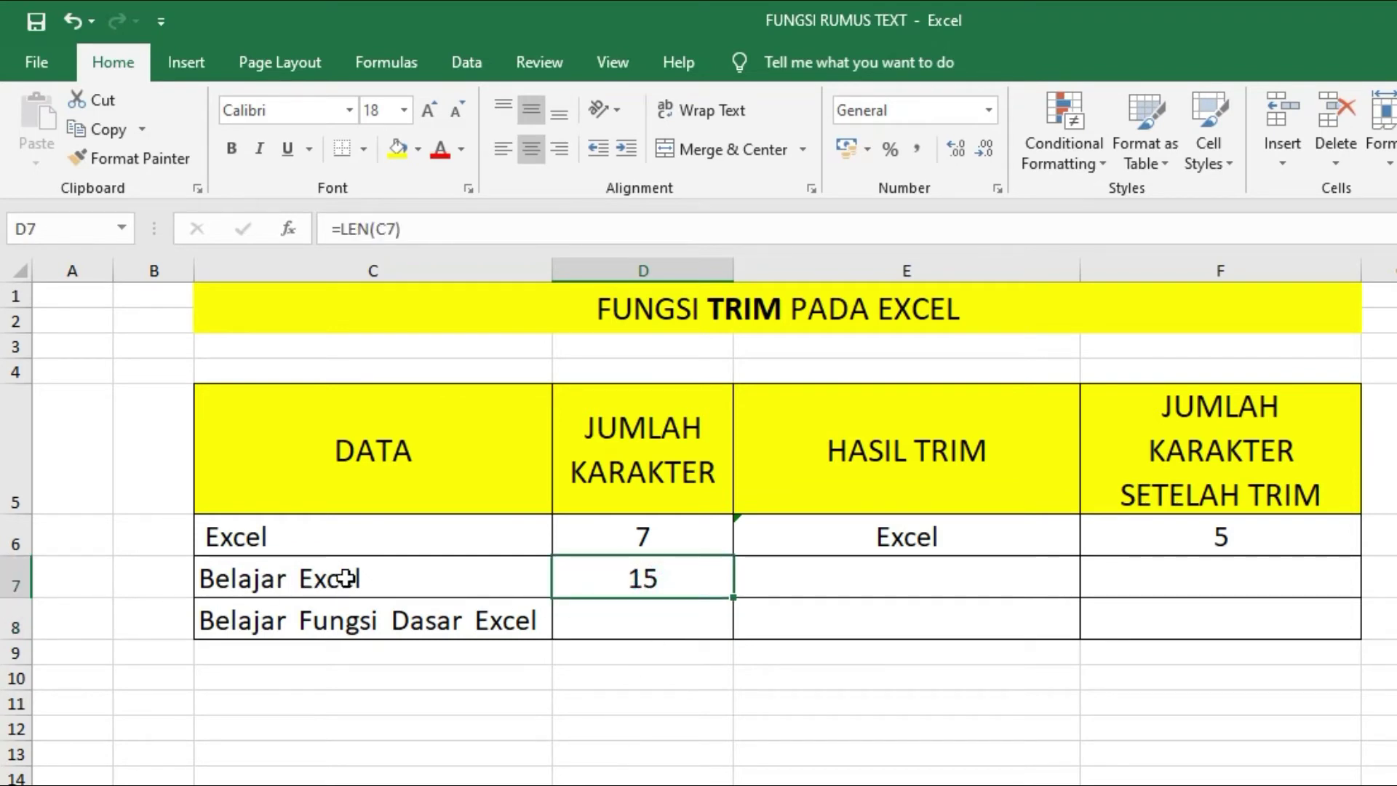
Inspect the extra spaces after and between the words inside cell C7 by highlighting them
{"action": "left_click", "coordinate": [414, 575]}
{"action": "double_click", "coordinate": [405, 576]}
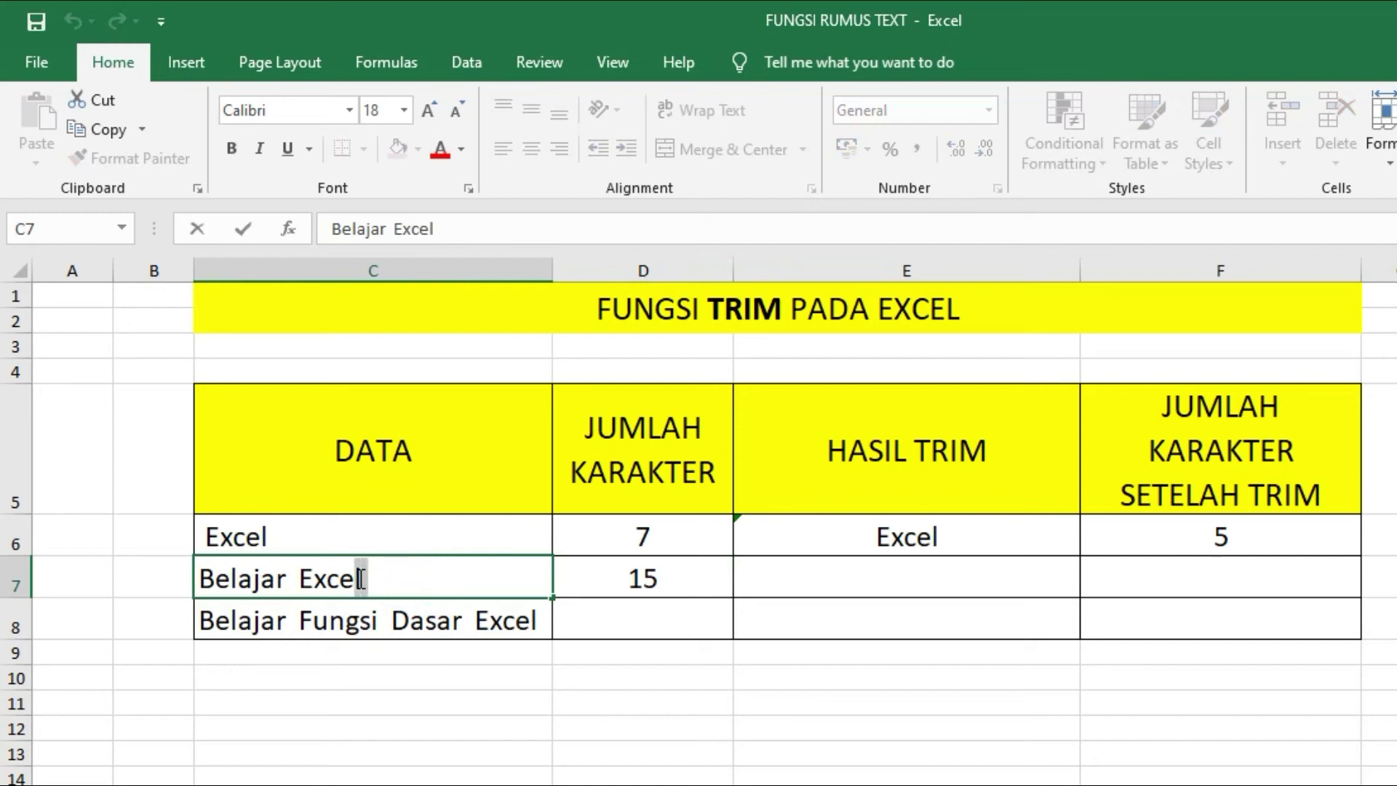
{"action": "left_click", "coordinate": [374, 577]}
{"action": "left_click", "coordinate": [293, 582]}
{"action": "left_click_drag", "start_coordinate": [295, 582], "coordinate": [288, 580]}
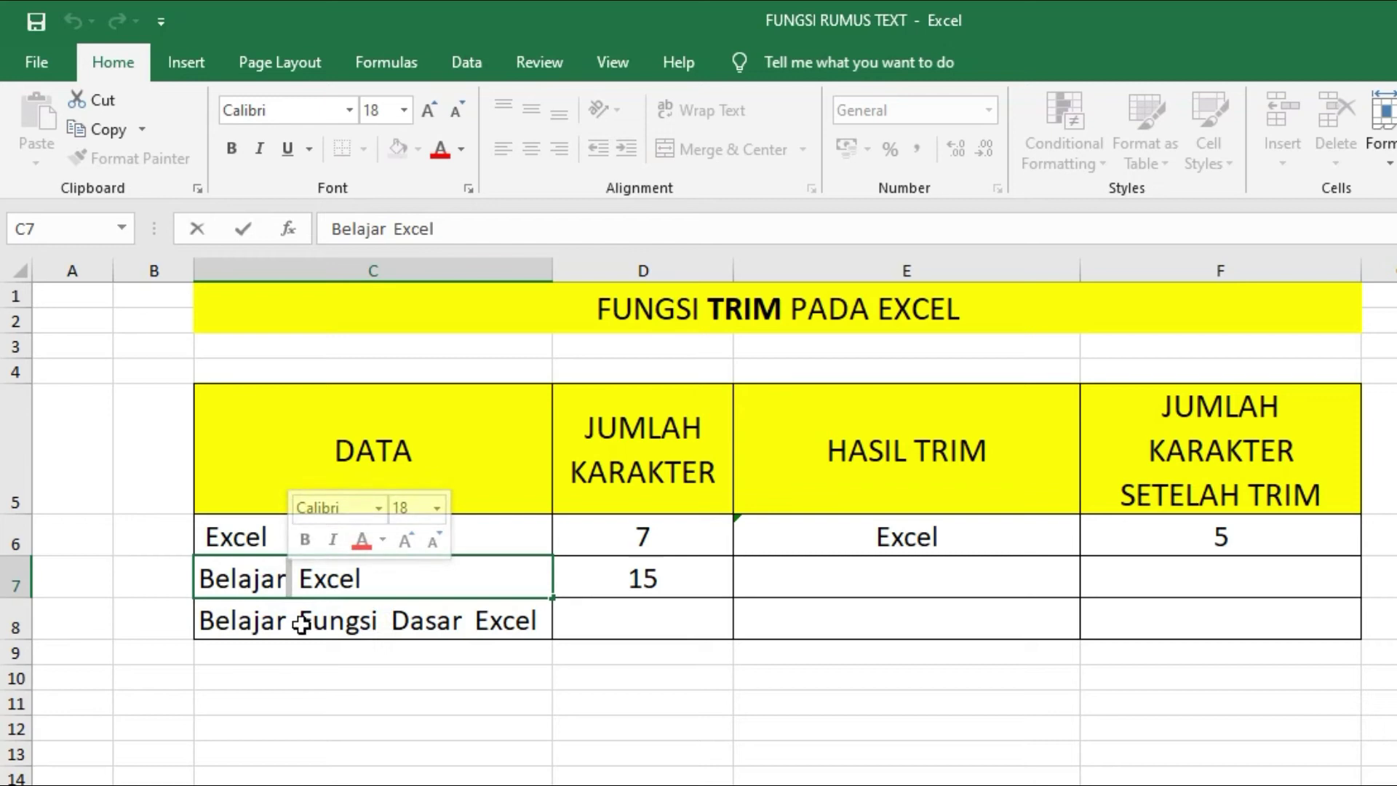
{"action": "left_click", "coordinate": [415, 577]}
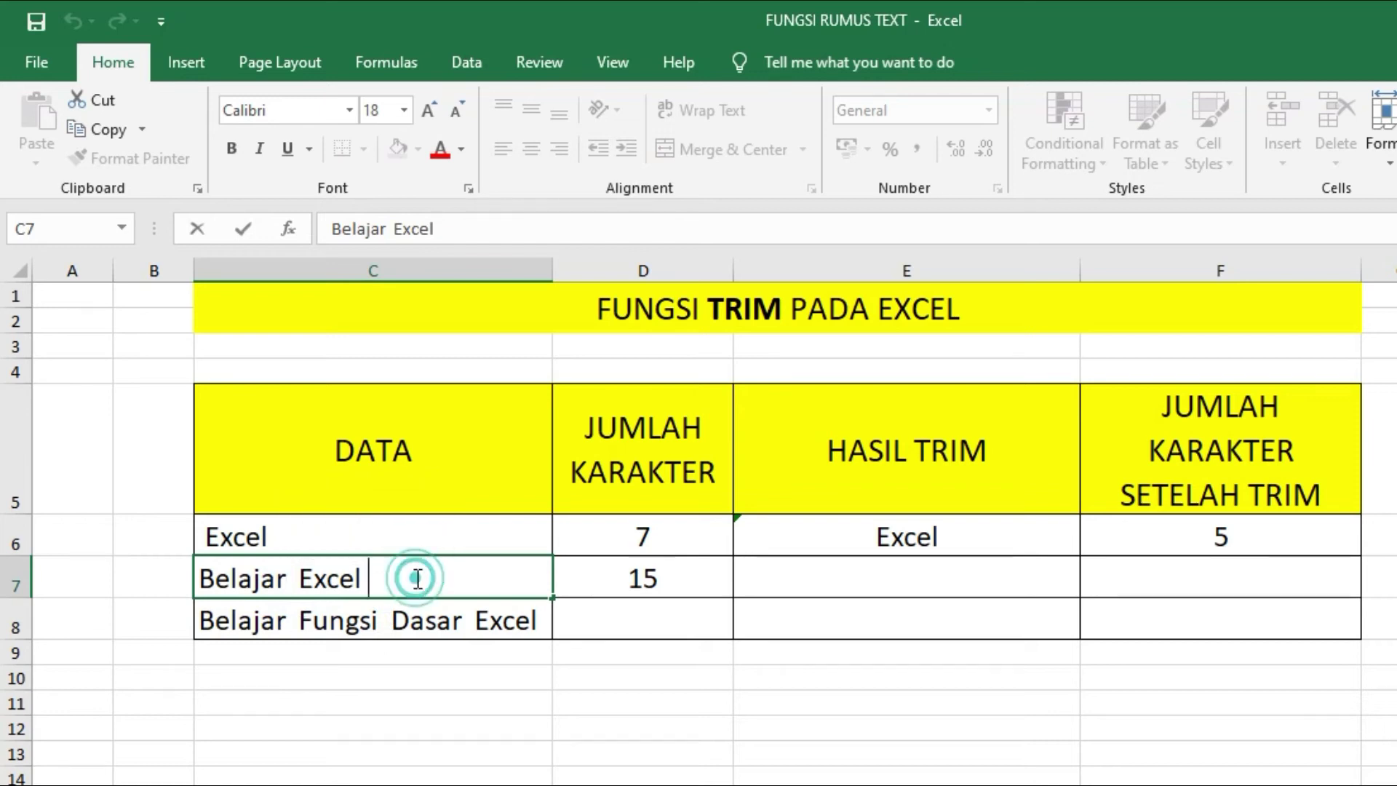
Remove the extra spaces from the second DATA entry by entering =TRIM(C7) in cell E7
{"action": "left_click", "coordinate": [803, 574]}
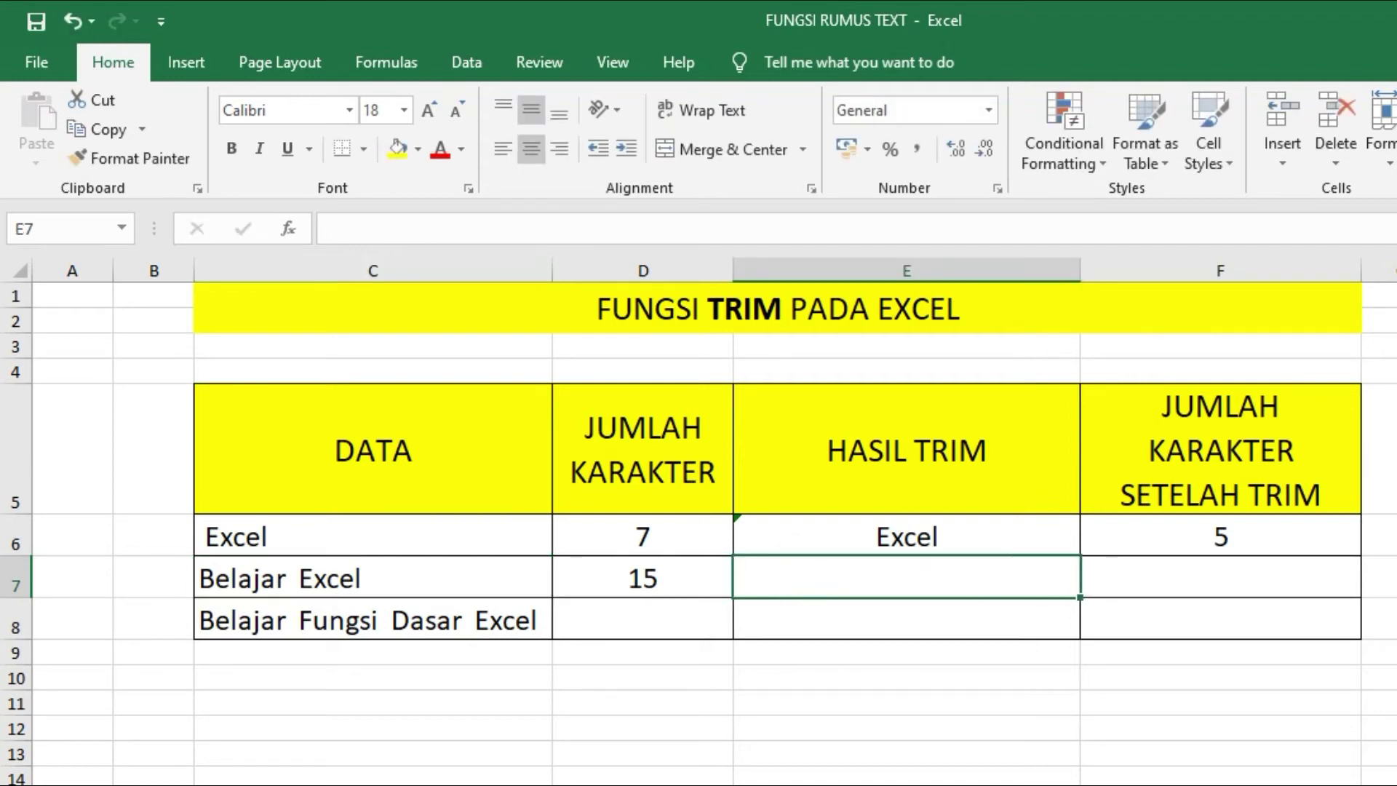
{"action": "type", "text": "=TRIM"}
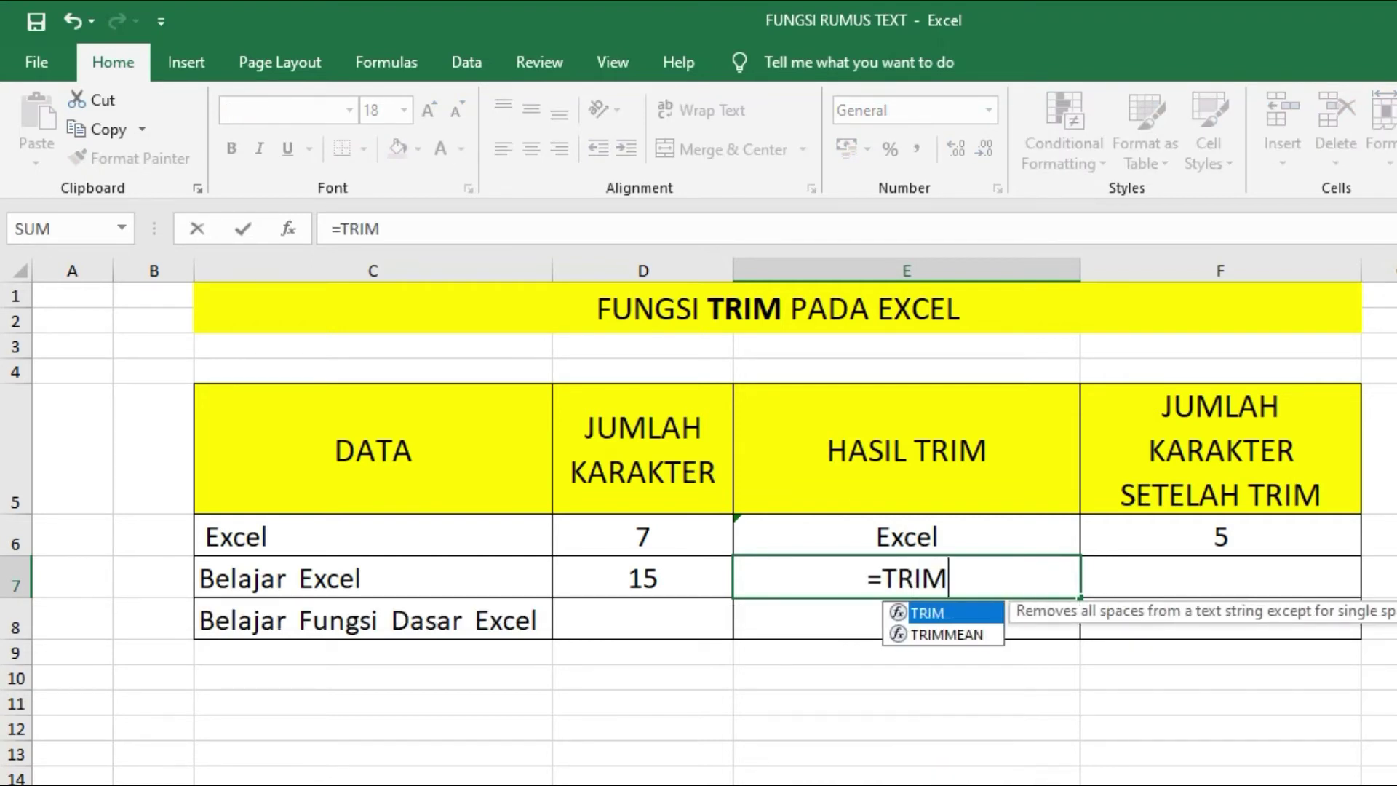
{"action": "type", "text": "("}
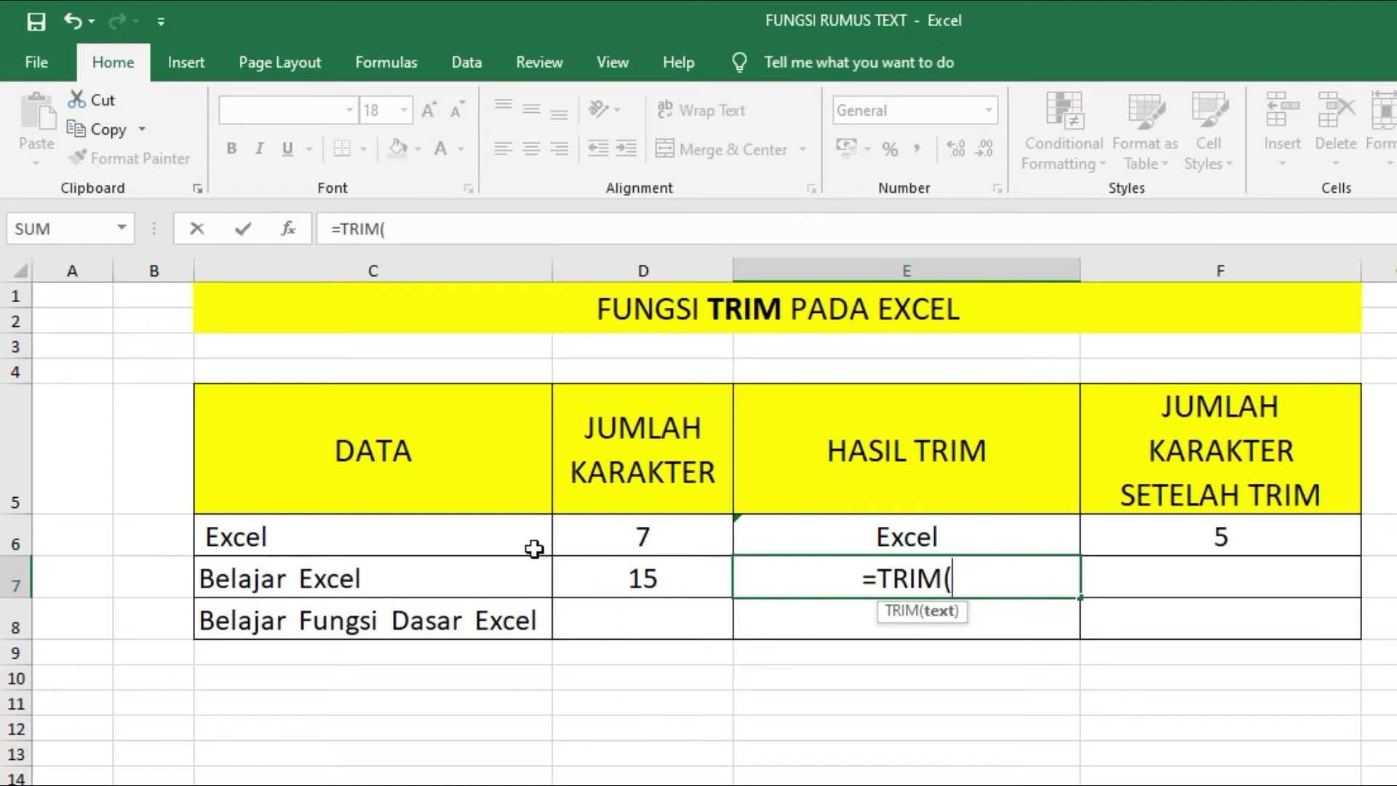
{"action": "left_click", "coordinate": [435, 580]}
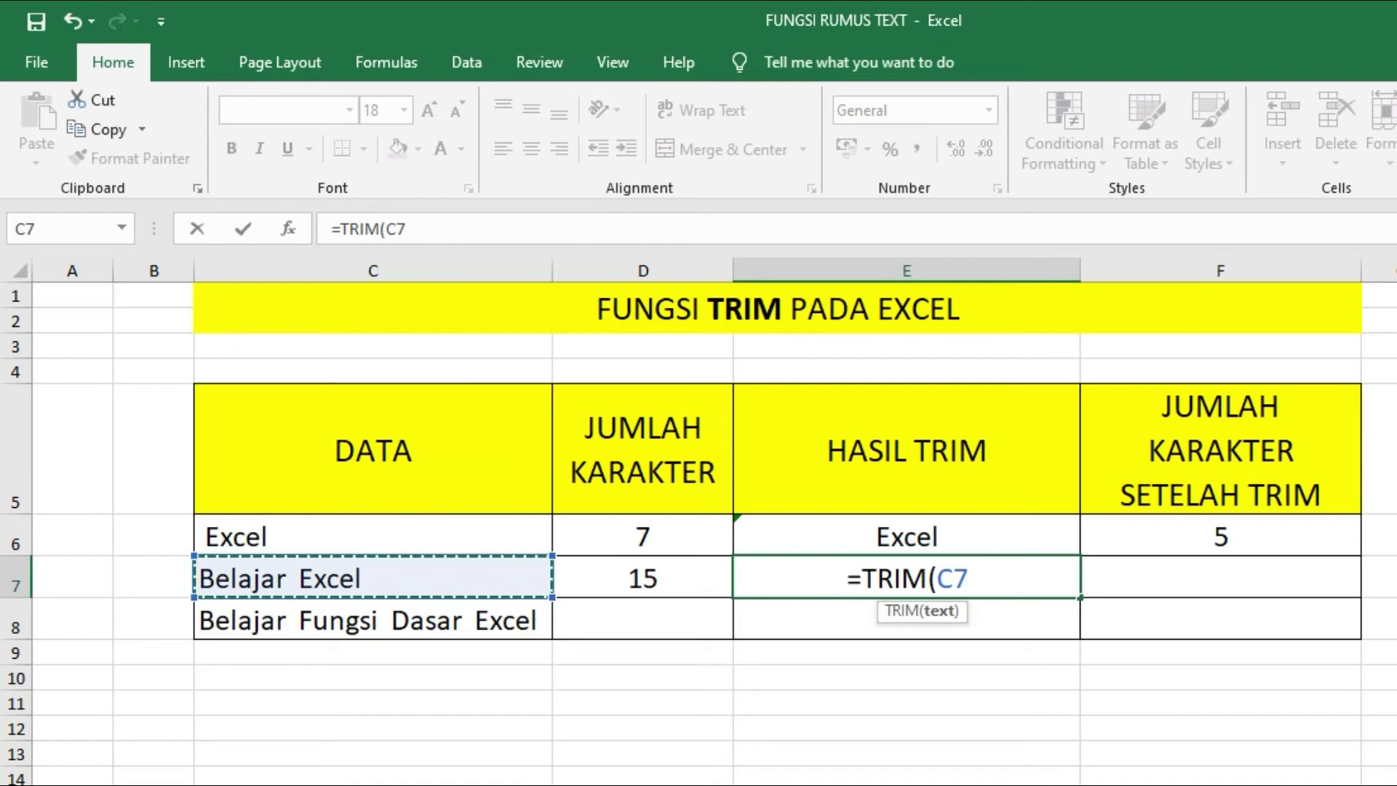
{"action": "type", "text": ")"}
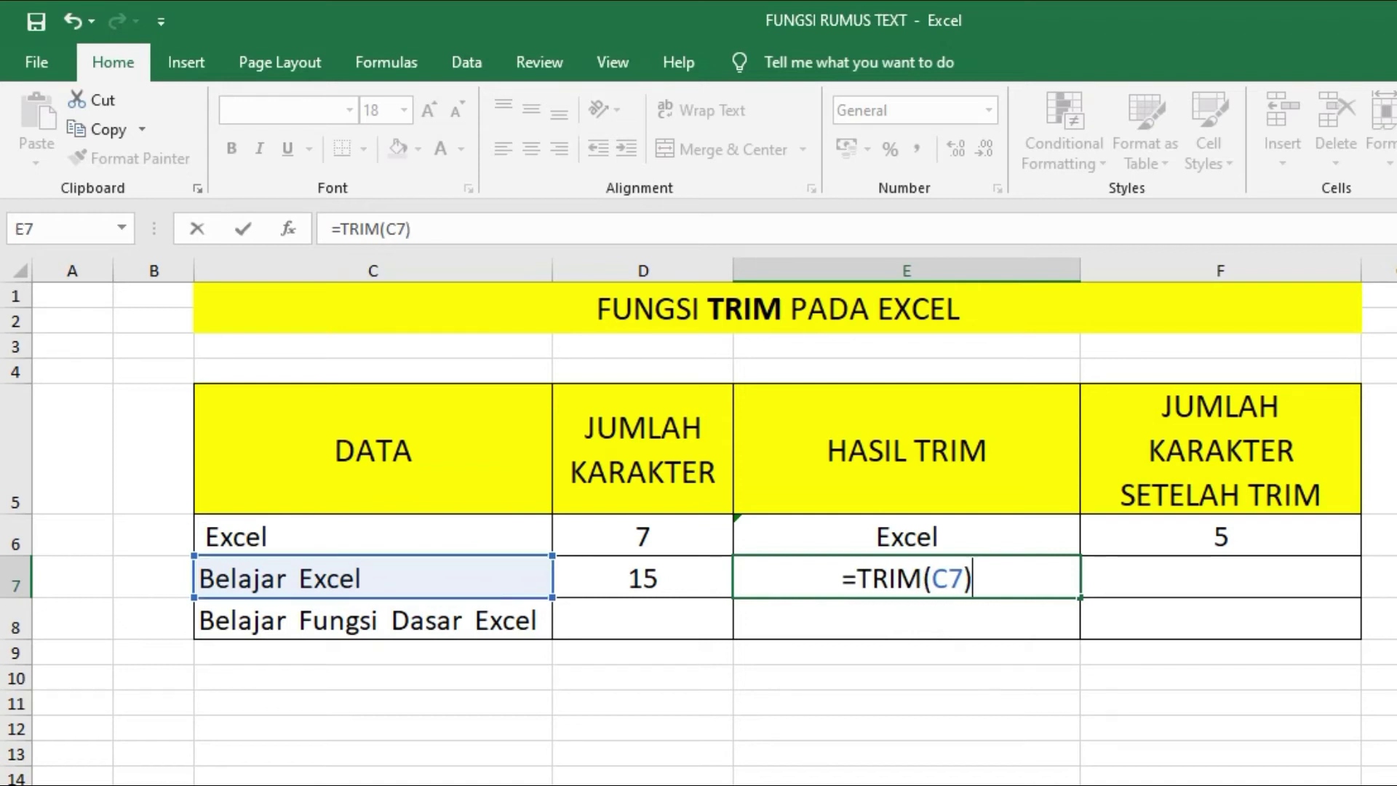
{"action": "key", "text": "Return"}
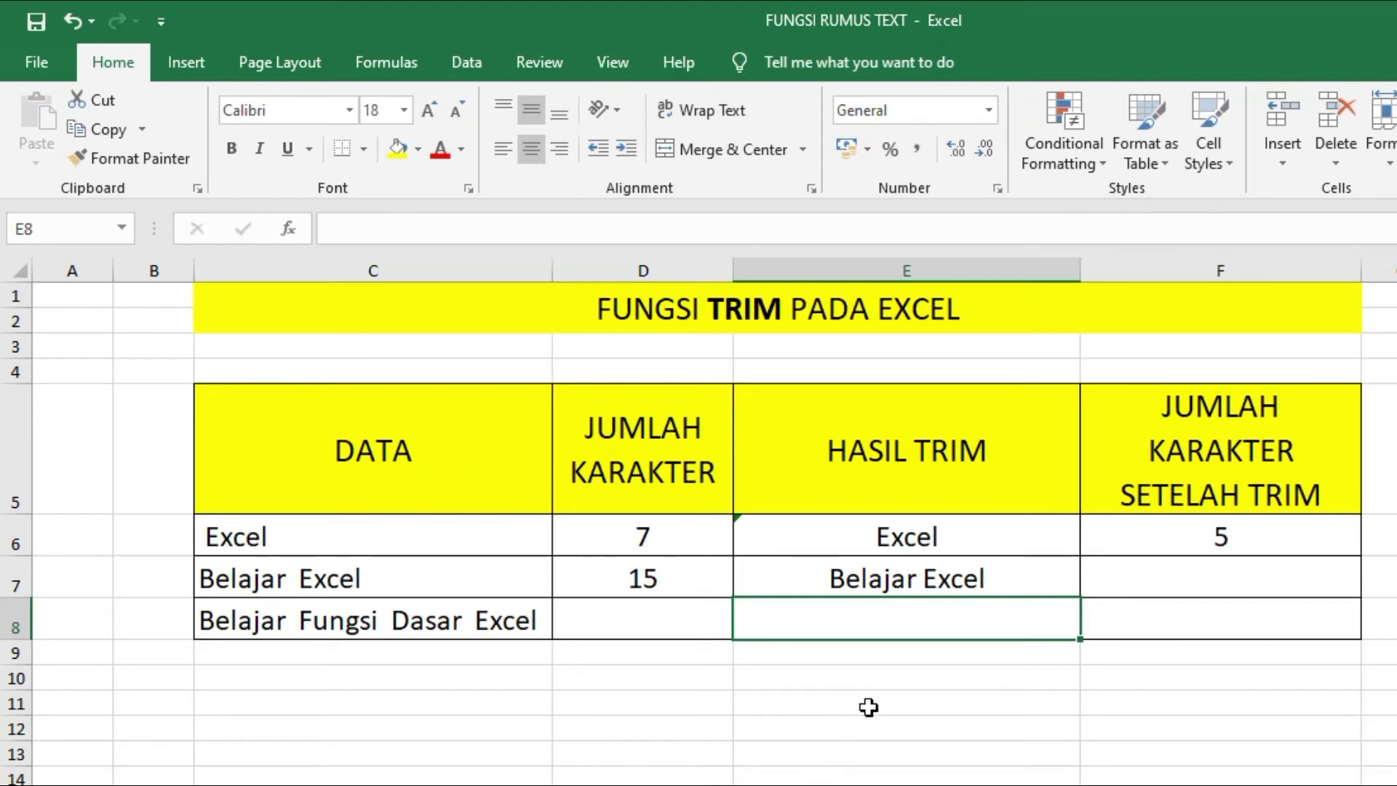
{"action": "left_click", "coordinate": [866, 582]}
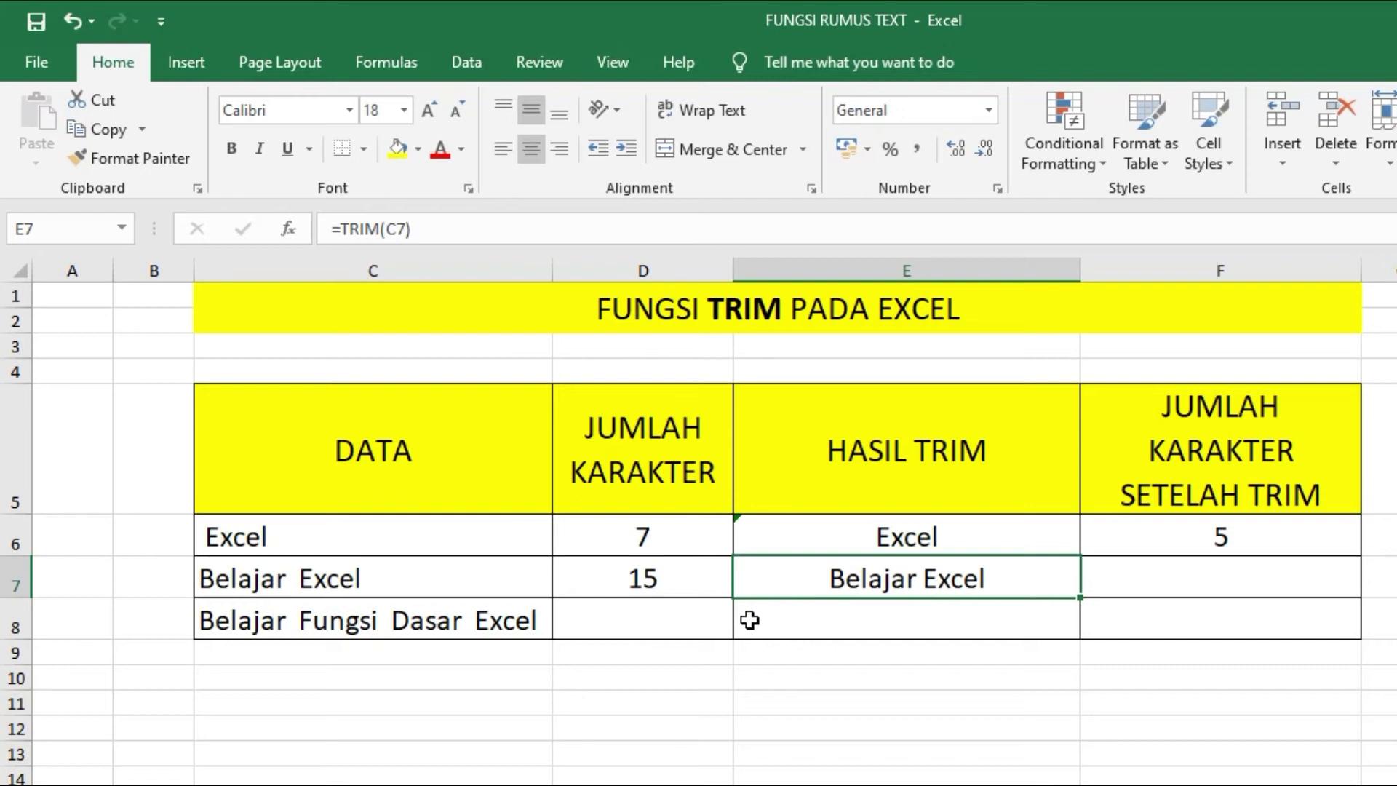
Count the characters of the second trimmed text by entering =LEN(E7) in cell F7
{"action": "left_click", "coordinate": [1162, 582]}
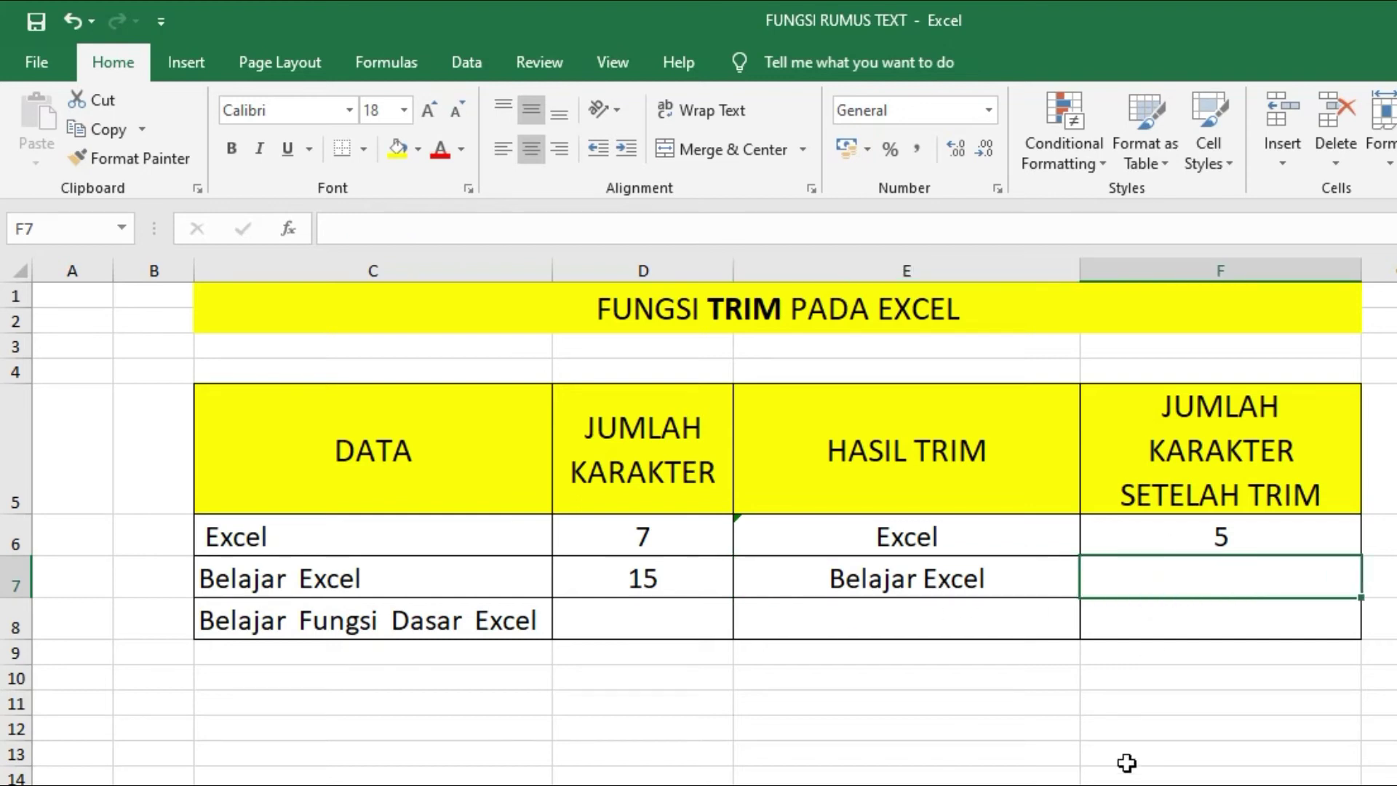
{"action": "type", "text": "="}
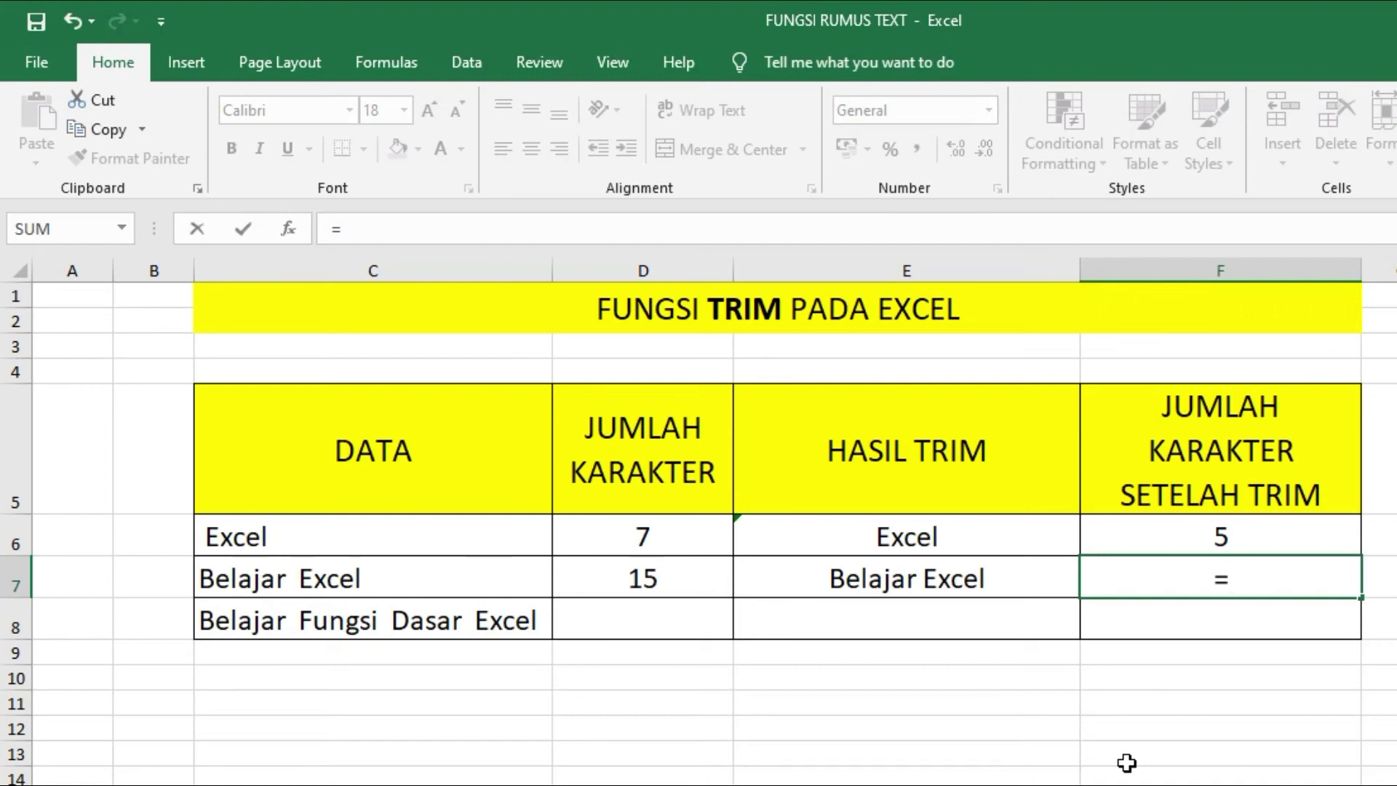
{"action": "type", "text": "LEN"}
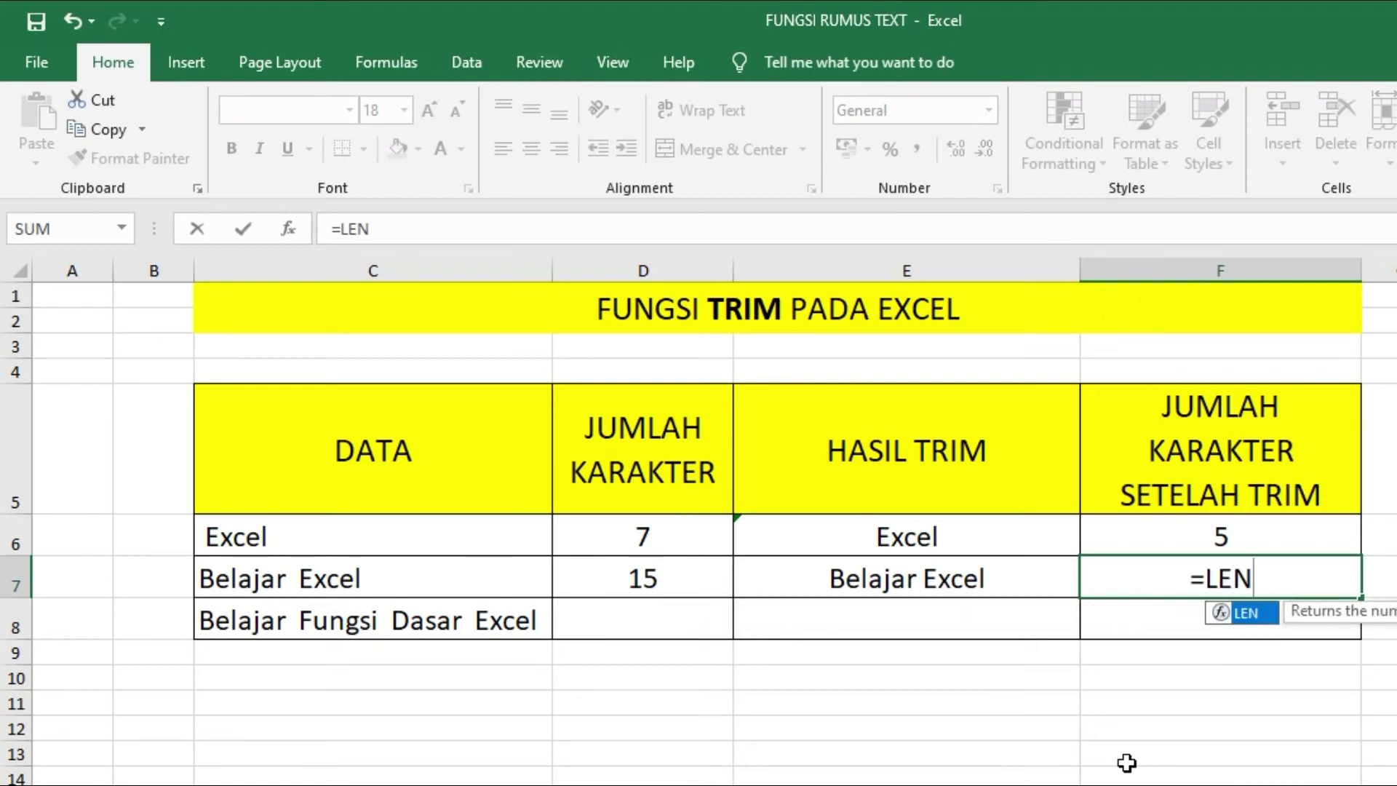
{"action": "type", "text": "("}
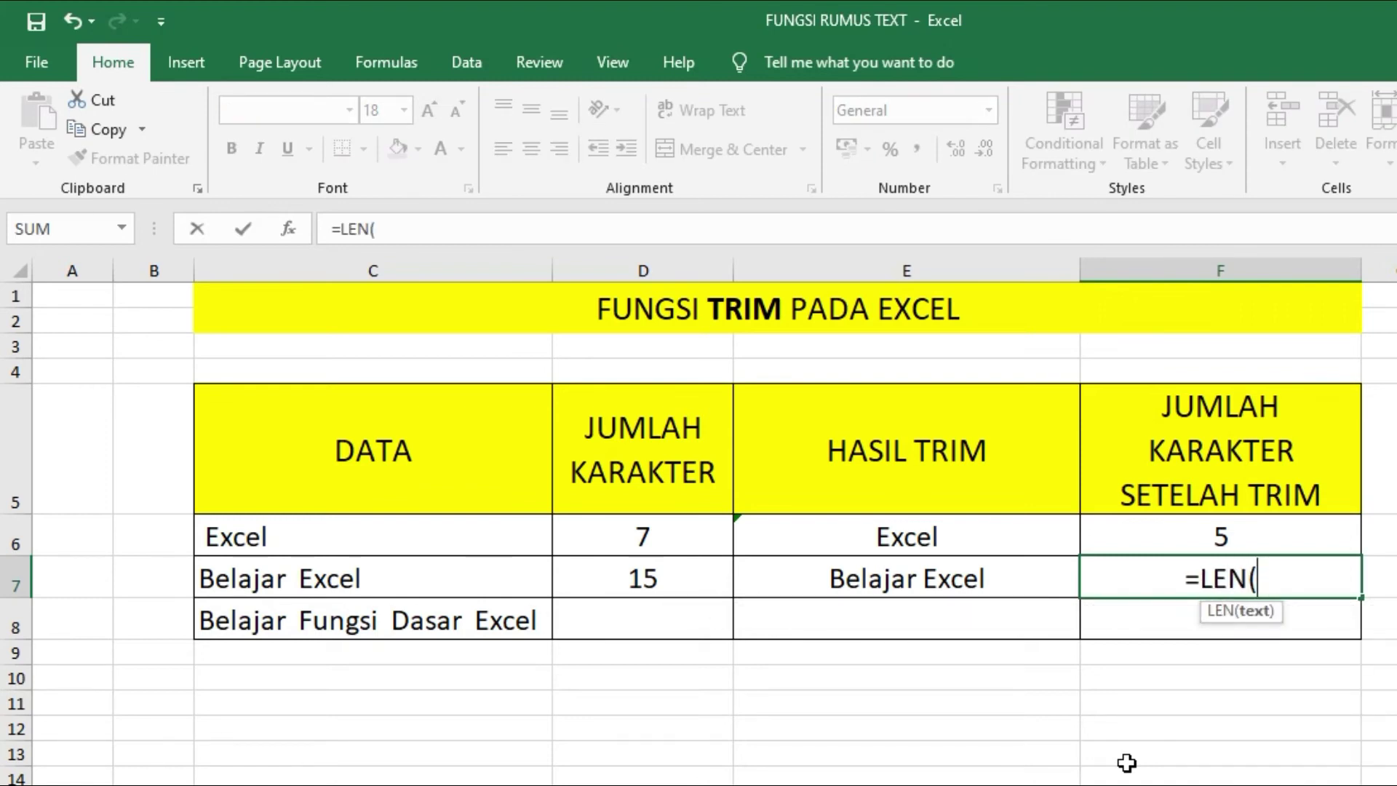
{"action": "left_click", "coordinate": [960, 572]}
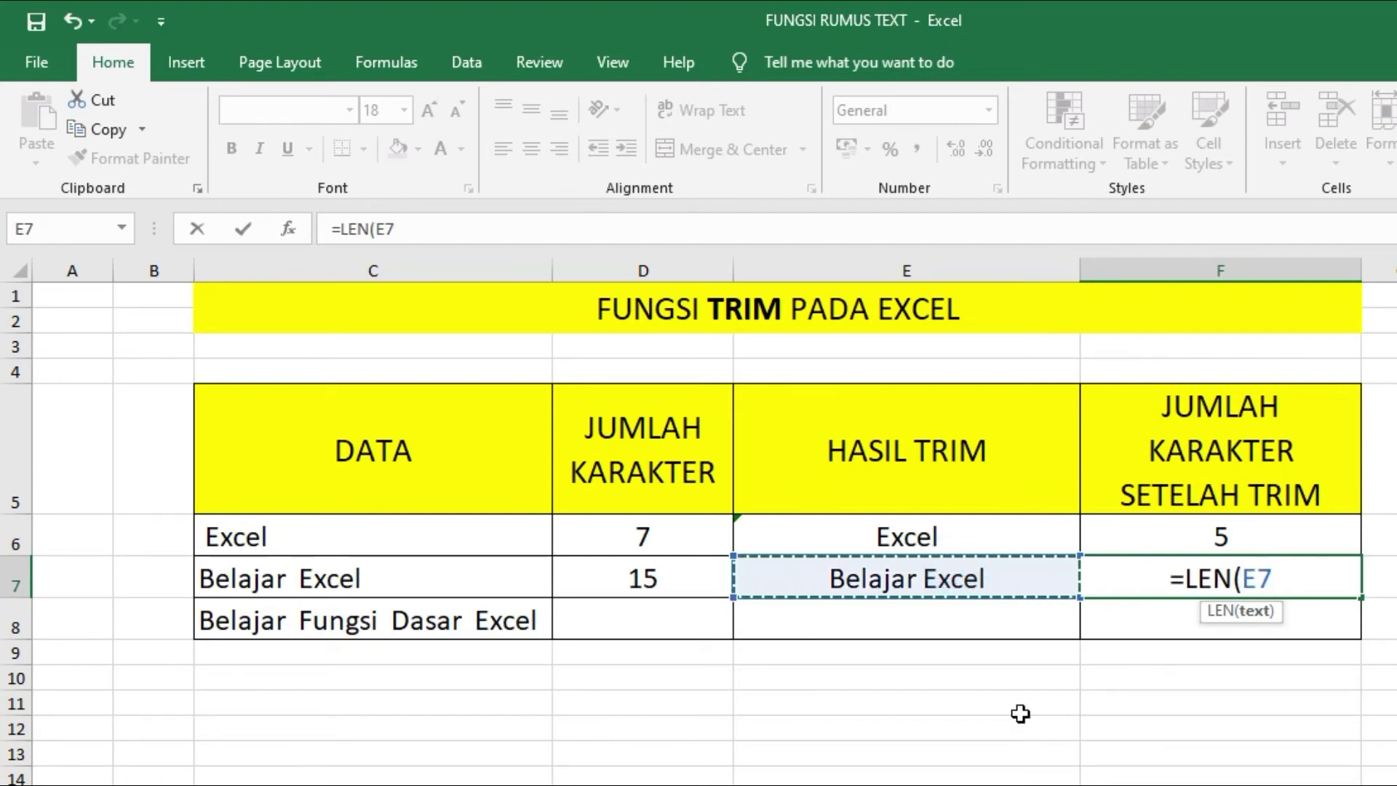
{"action": "type", "text": ")"}
{"action": "key", "text": "Return"}
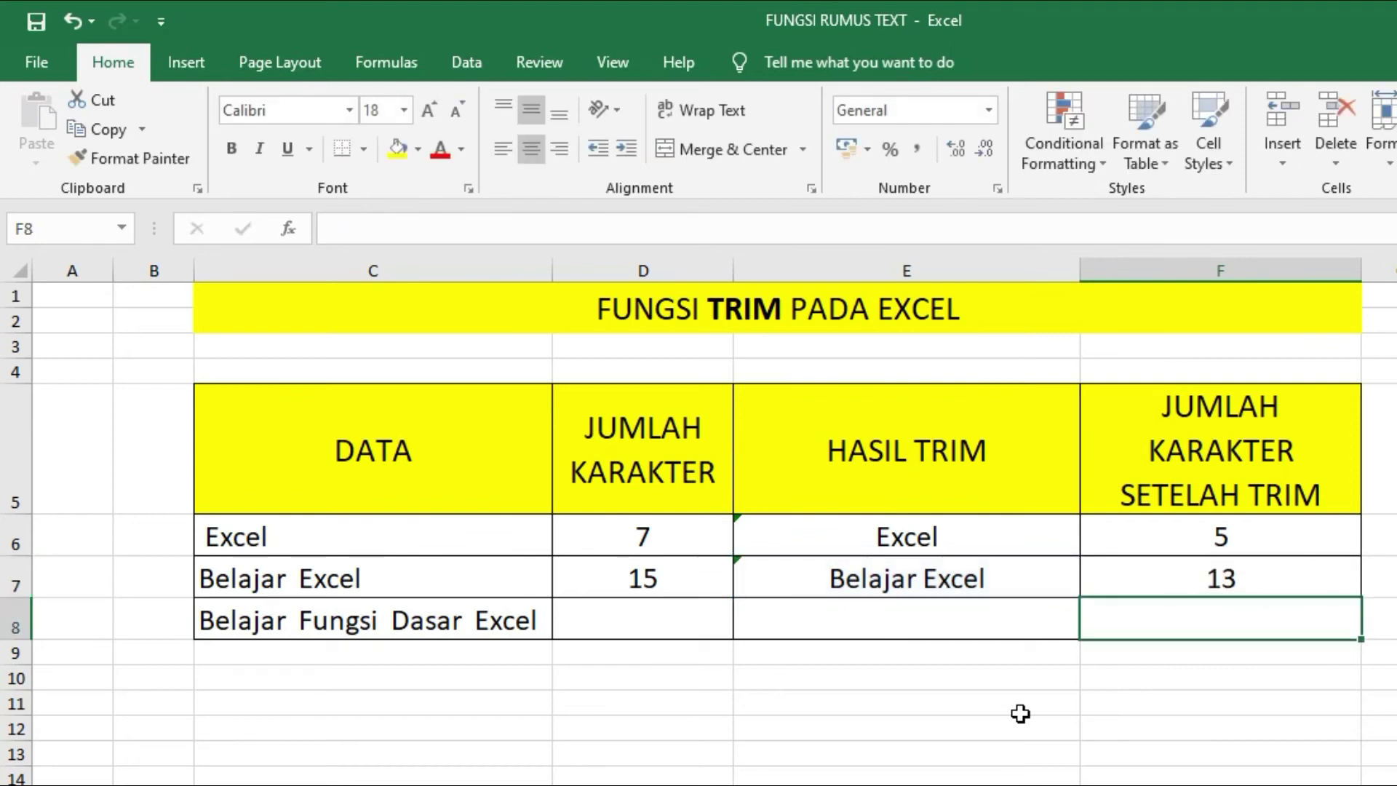
{"action": "left_click", "coordinate": [1225, 574]}
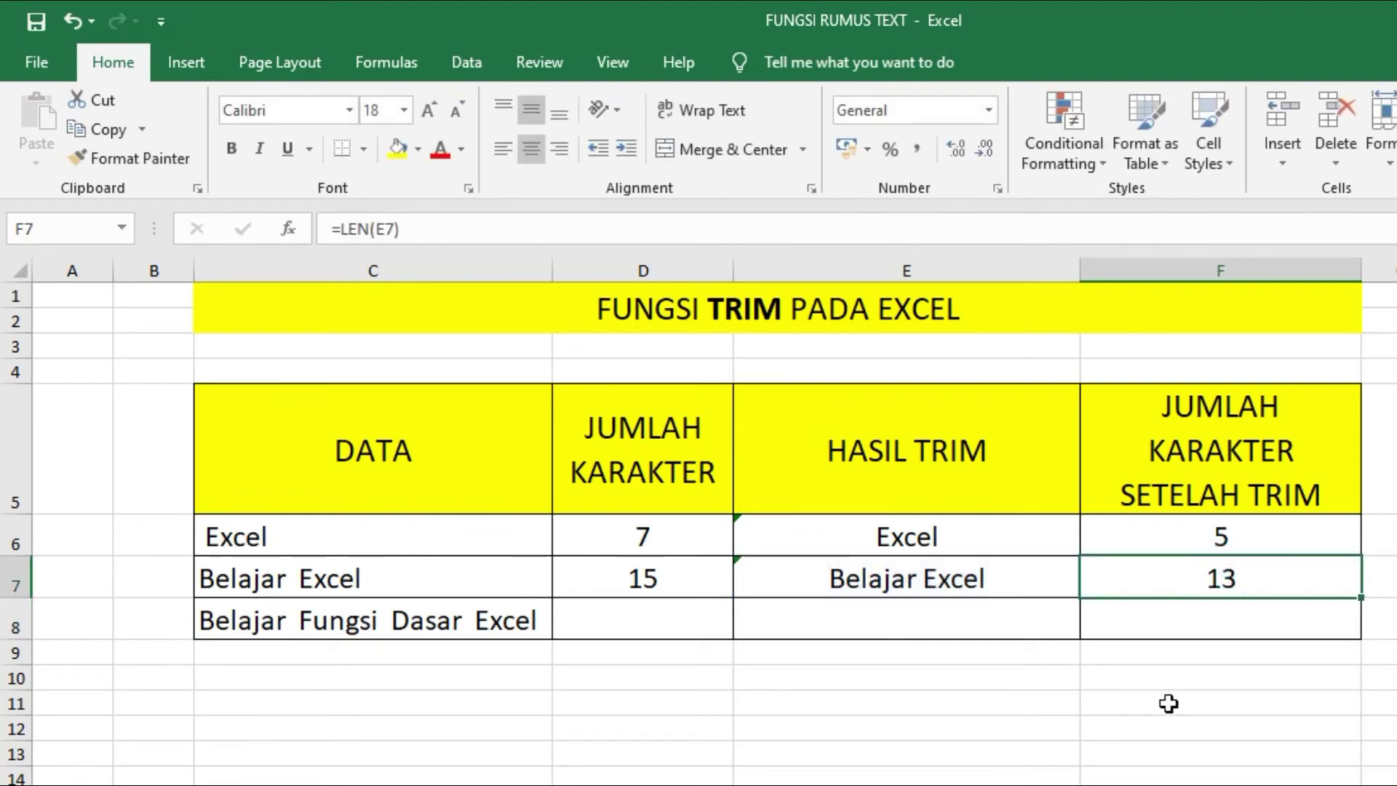
Count the characters of the third DATA entry by entering =LEN(C8) in cell D8
{"action": "left_click", "coordinate": [617, 619]}
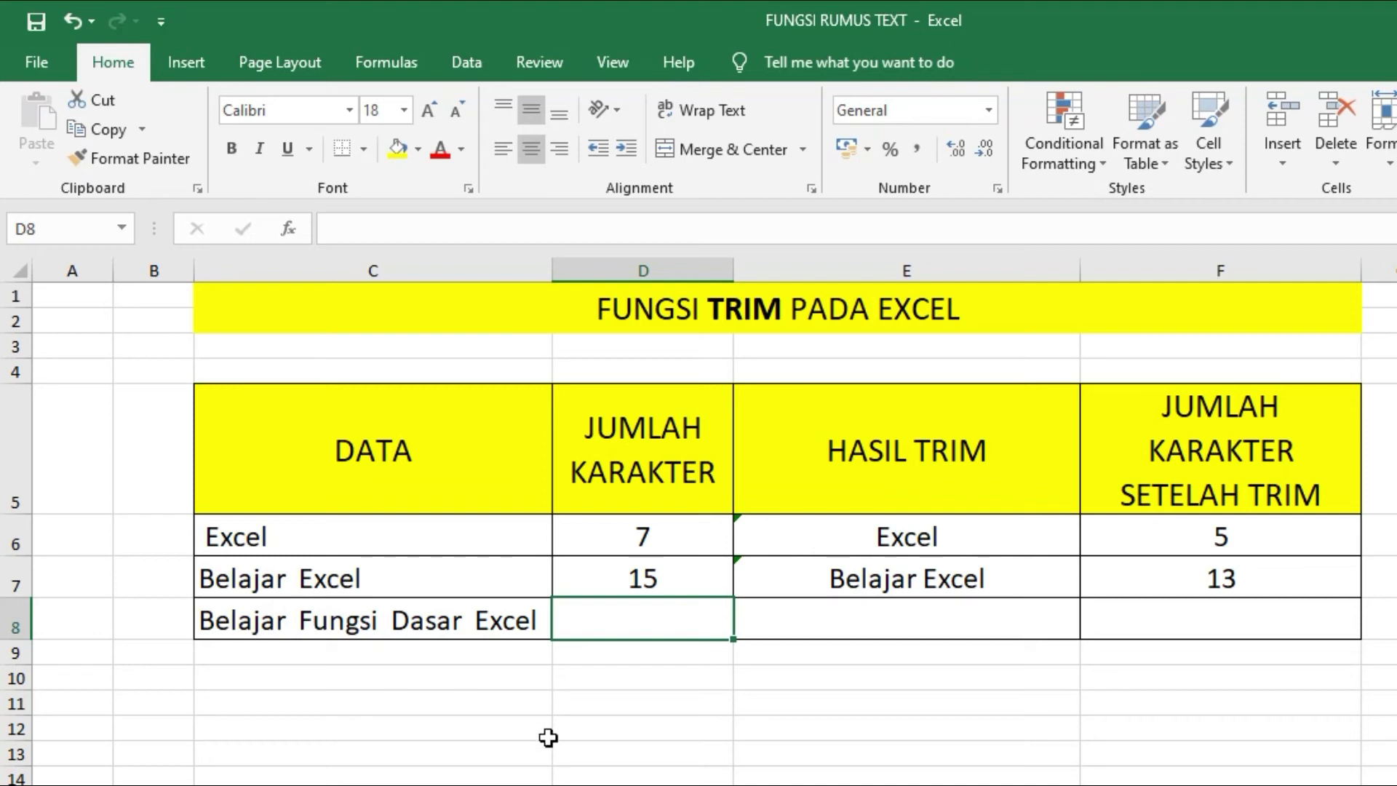
{"action": "type", "text": "=LEN("}
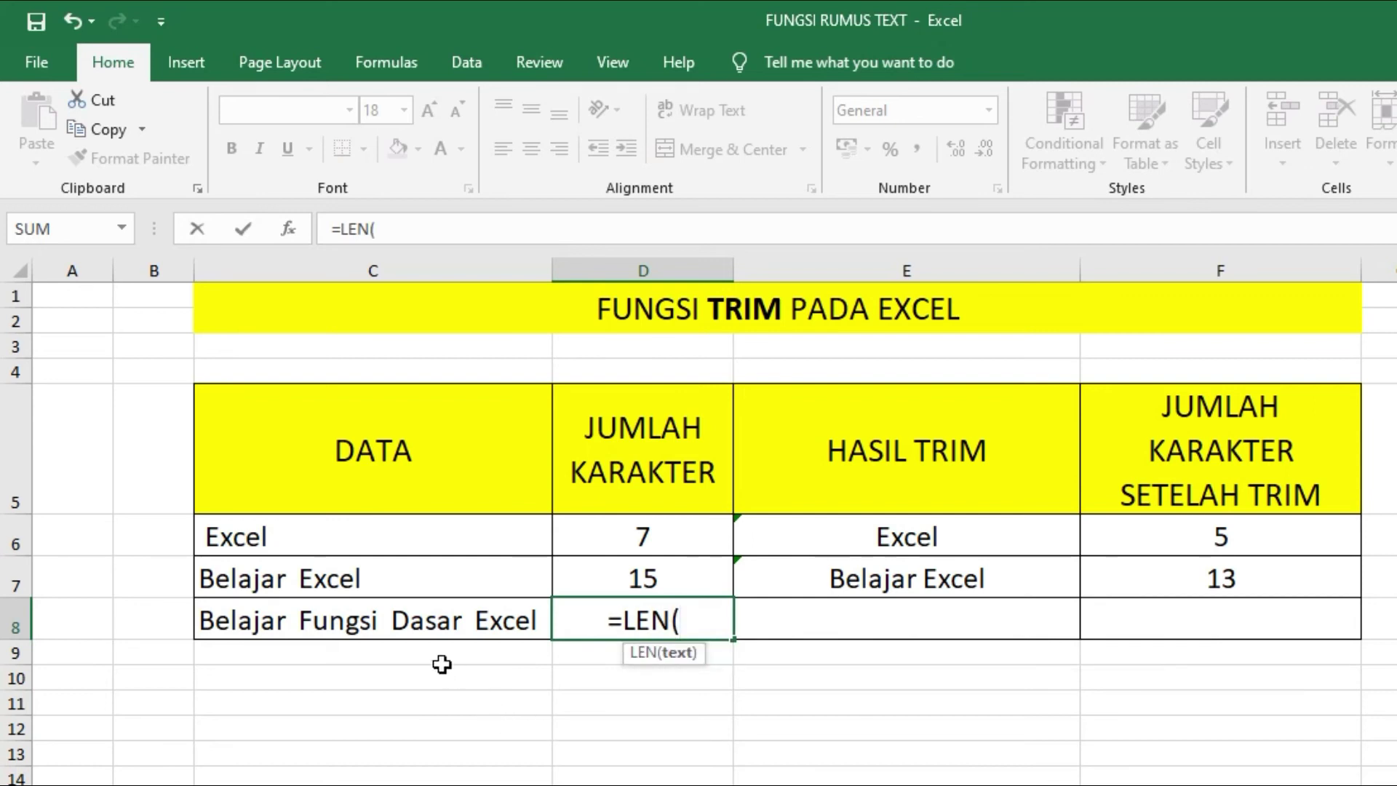
{"action": "left_click", "coordinate": [336, 624]}
{"action": "type", "text": ")"}
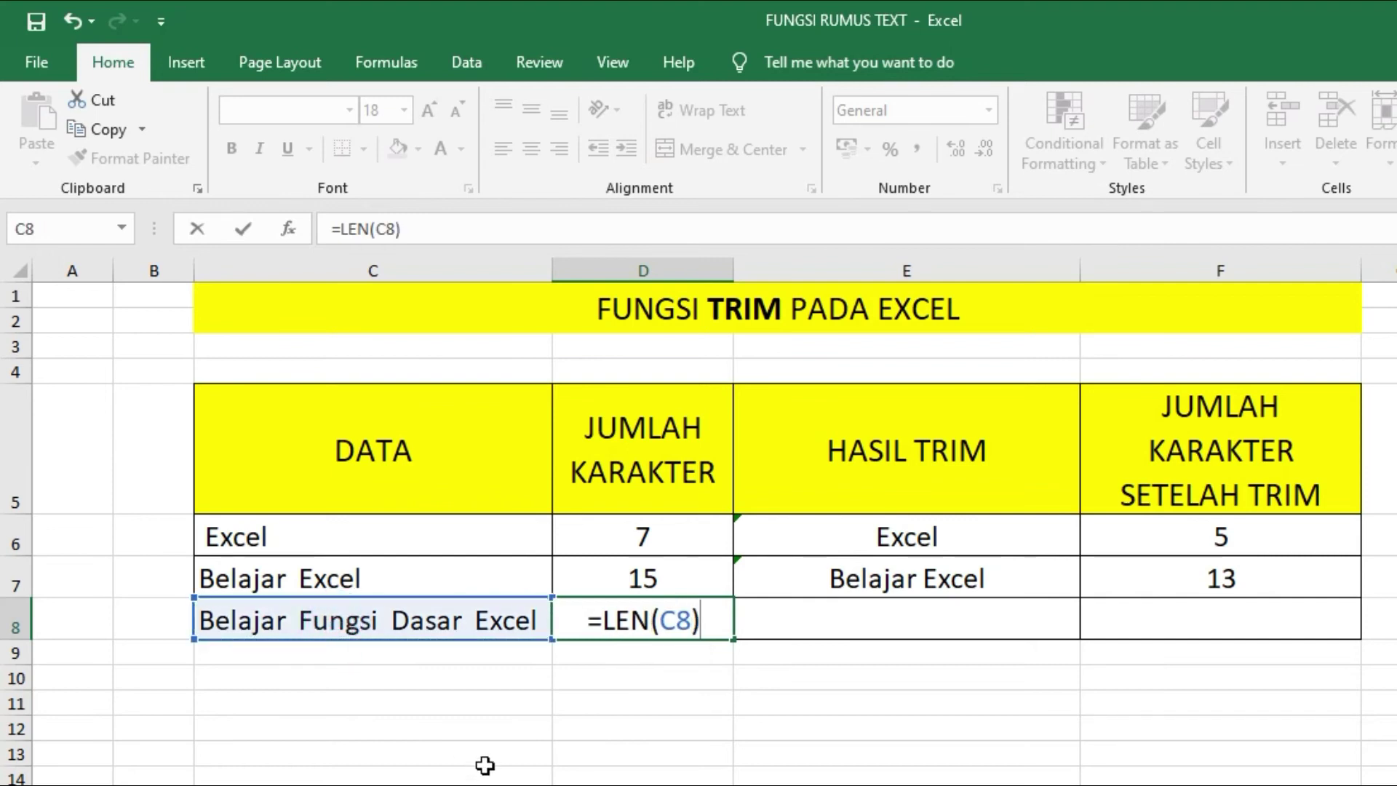
{"action": "key", "text": "Return"}
{"action": "left_click", "coordinate": [609, 631]}
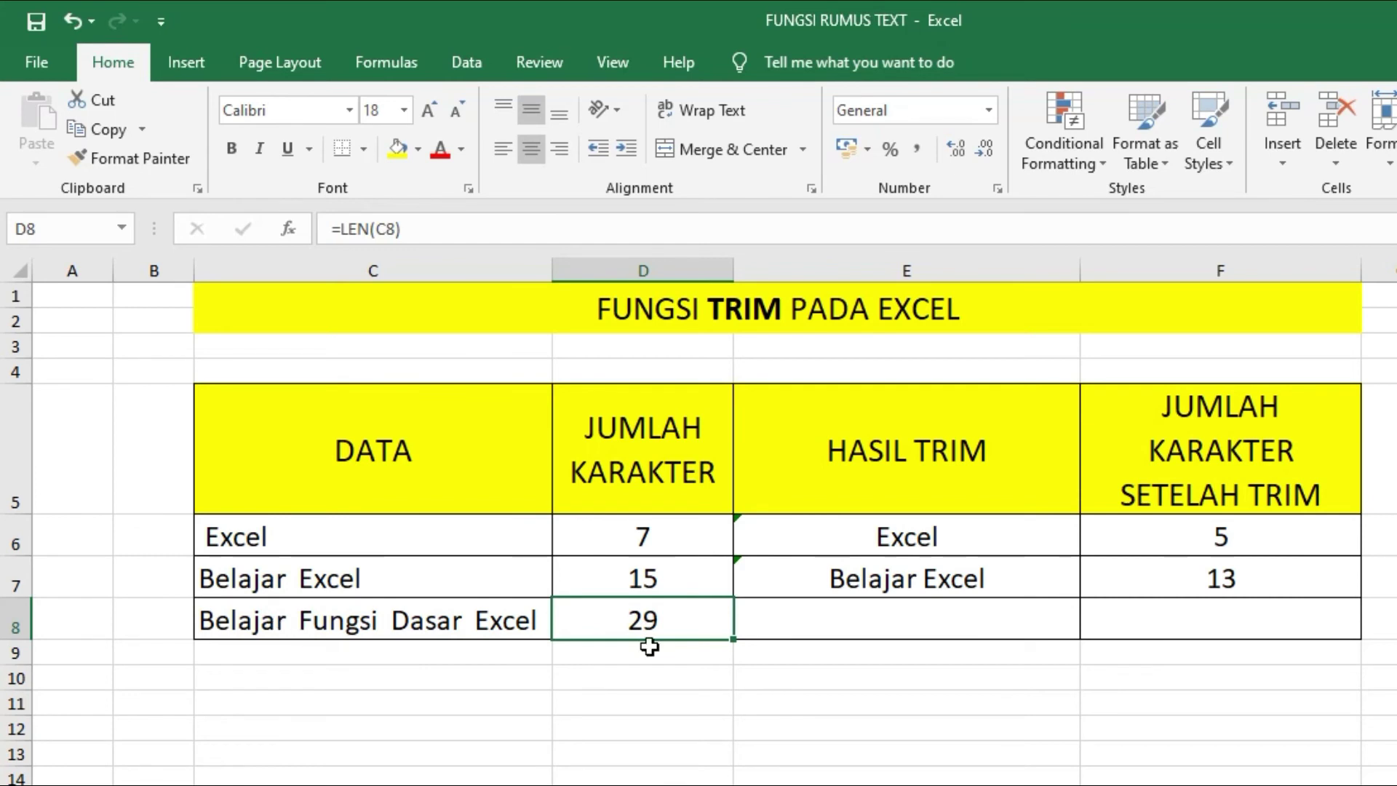
Remove the extra spaces from the third DATA entry by entering =TRIM(C8) in cell E8
{"action": "left_click", "coordinate": [857, 625]}
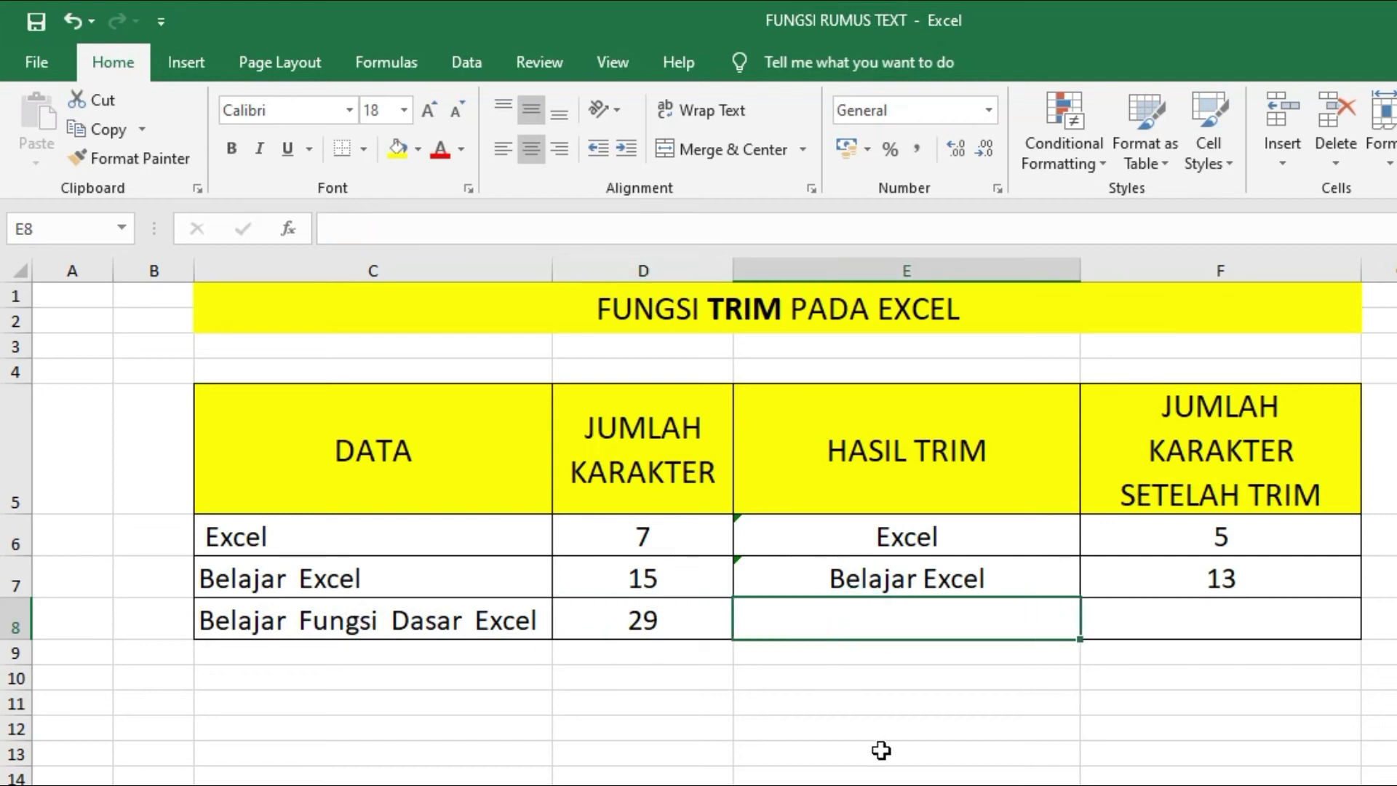
{"action": "type", "text": "=TRIM"}
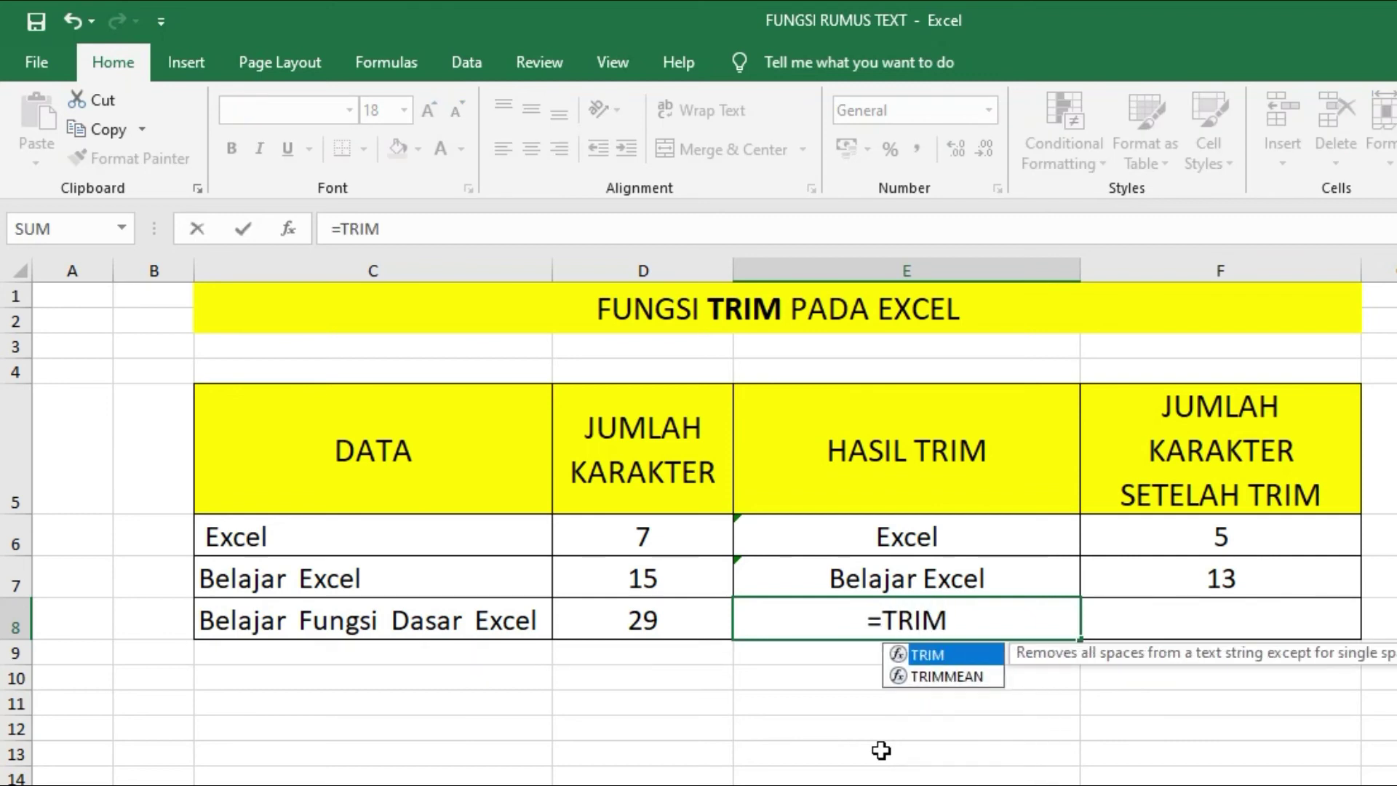
{"action": "type", "text": "("}
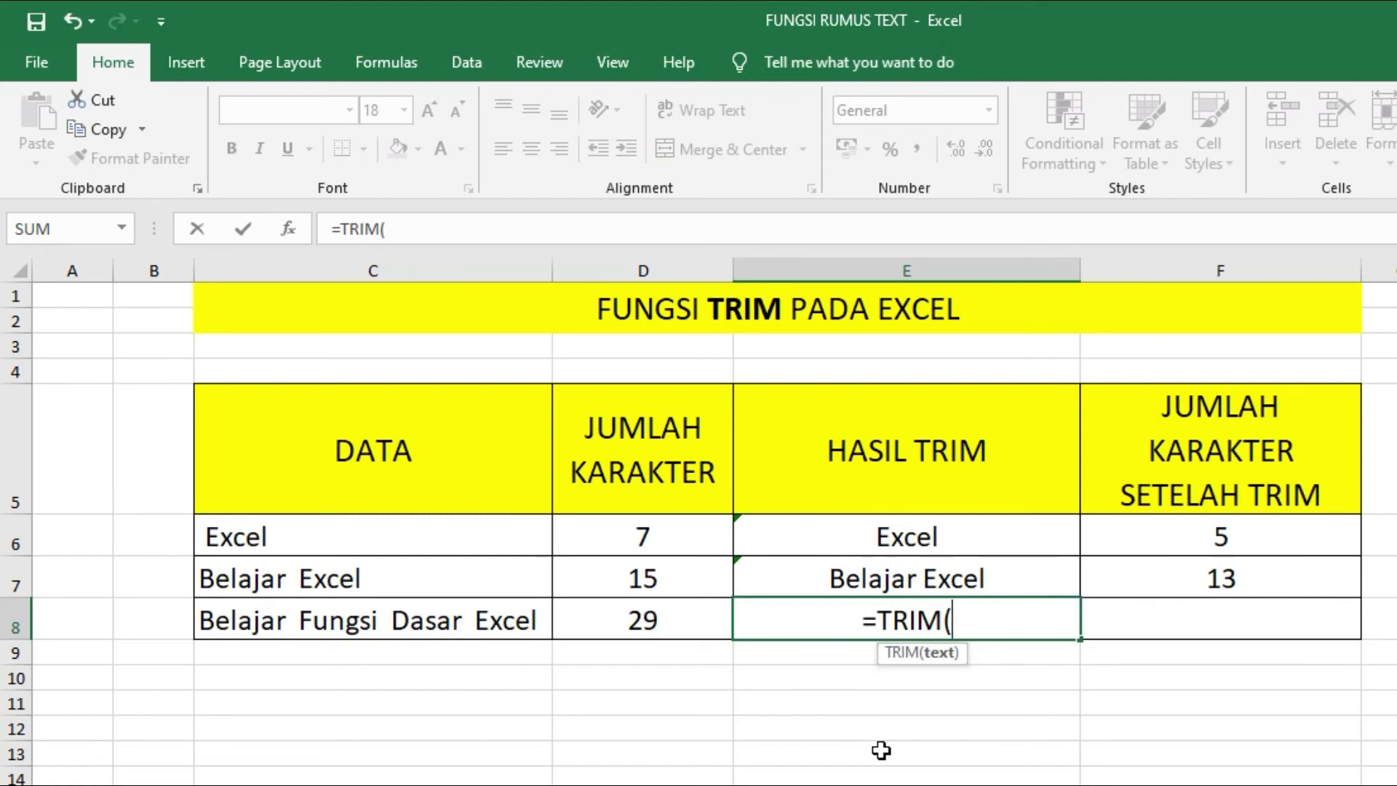
{"action": "left_click", "coordinate": [465, 627]}
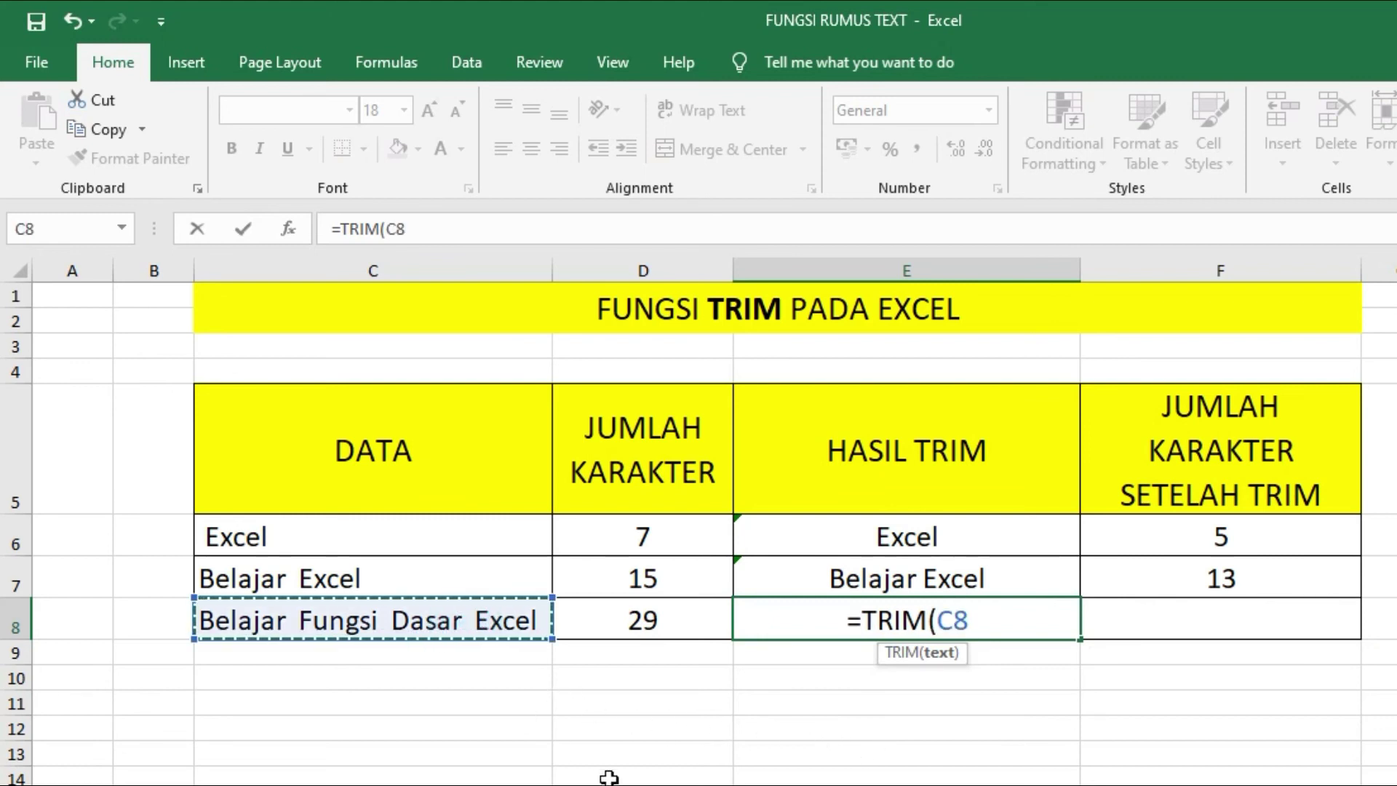
{"action": "type", "text": ")"}
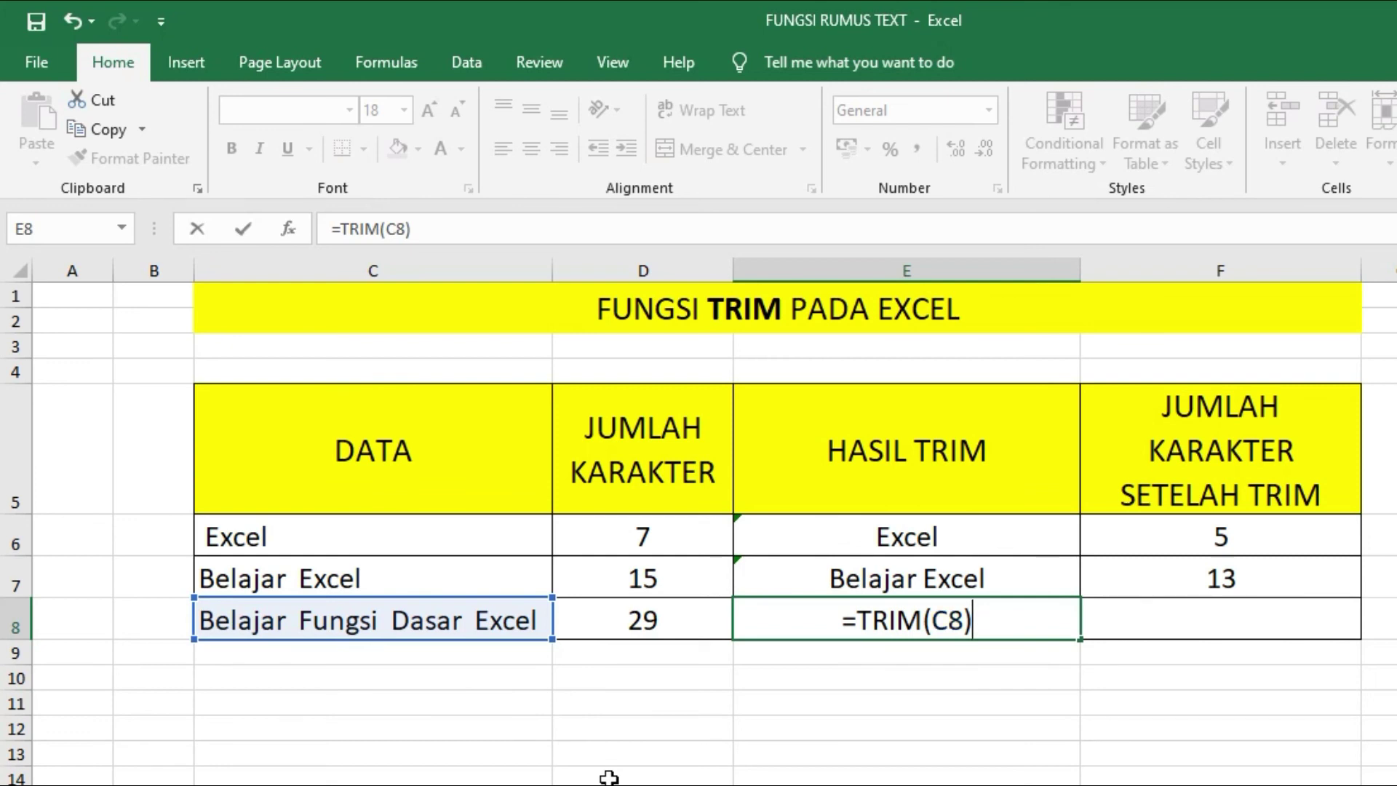
{"action": "key", "text": "Return"}
{"action": "left_click", "coordinate": [881, 624]}
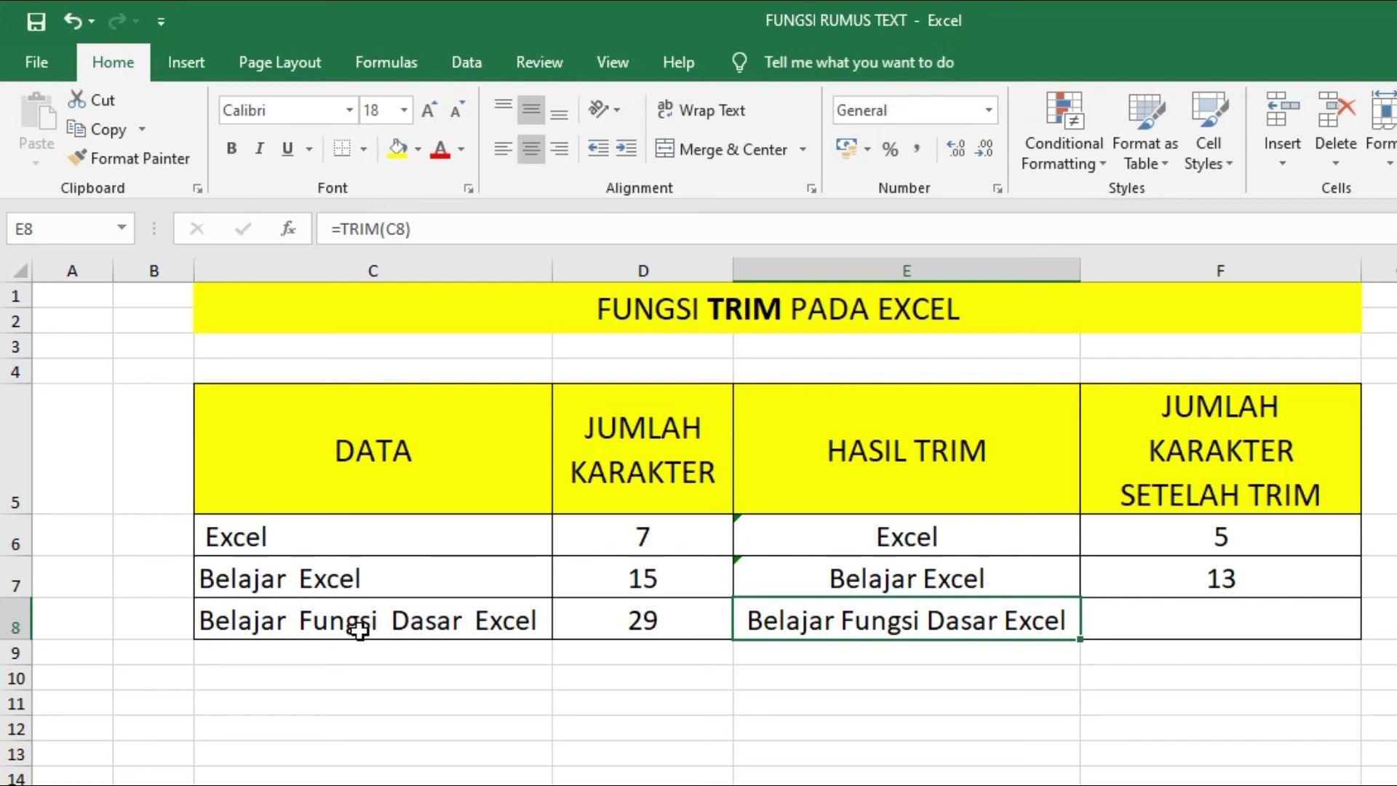
Count the characters of the third trimmed text by entering =LEN(E8) in cell F8, and compare it with the original count in D8
{"action": "key", "text": "Right"}
{"action": "type", "text": "="}
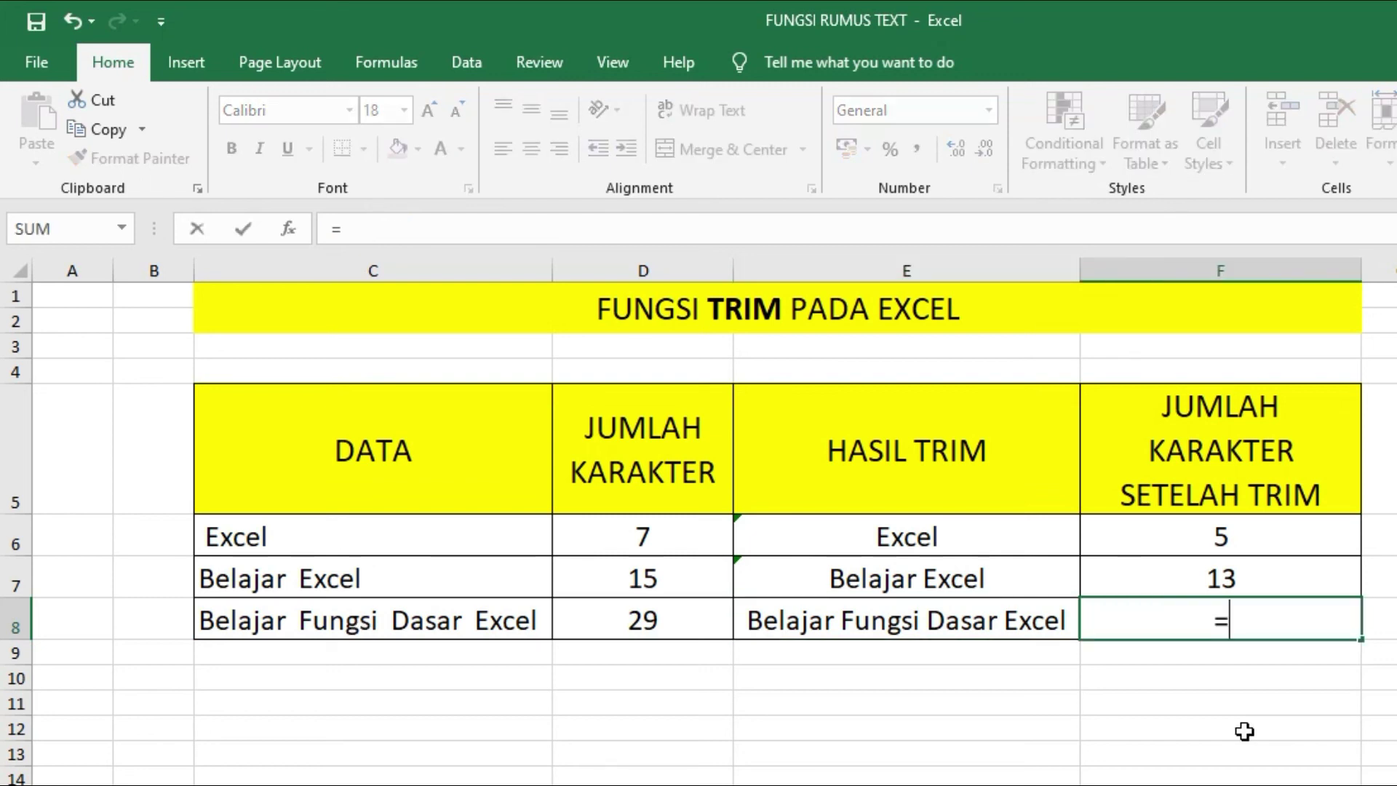
{"action": "type", "text": "LE"}
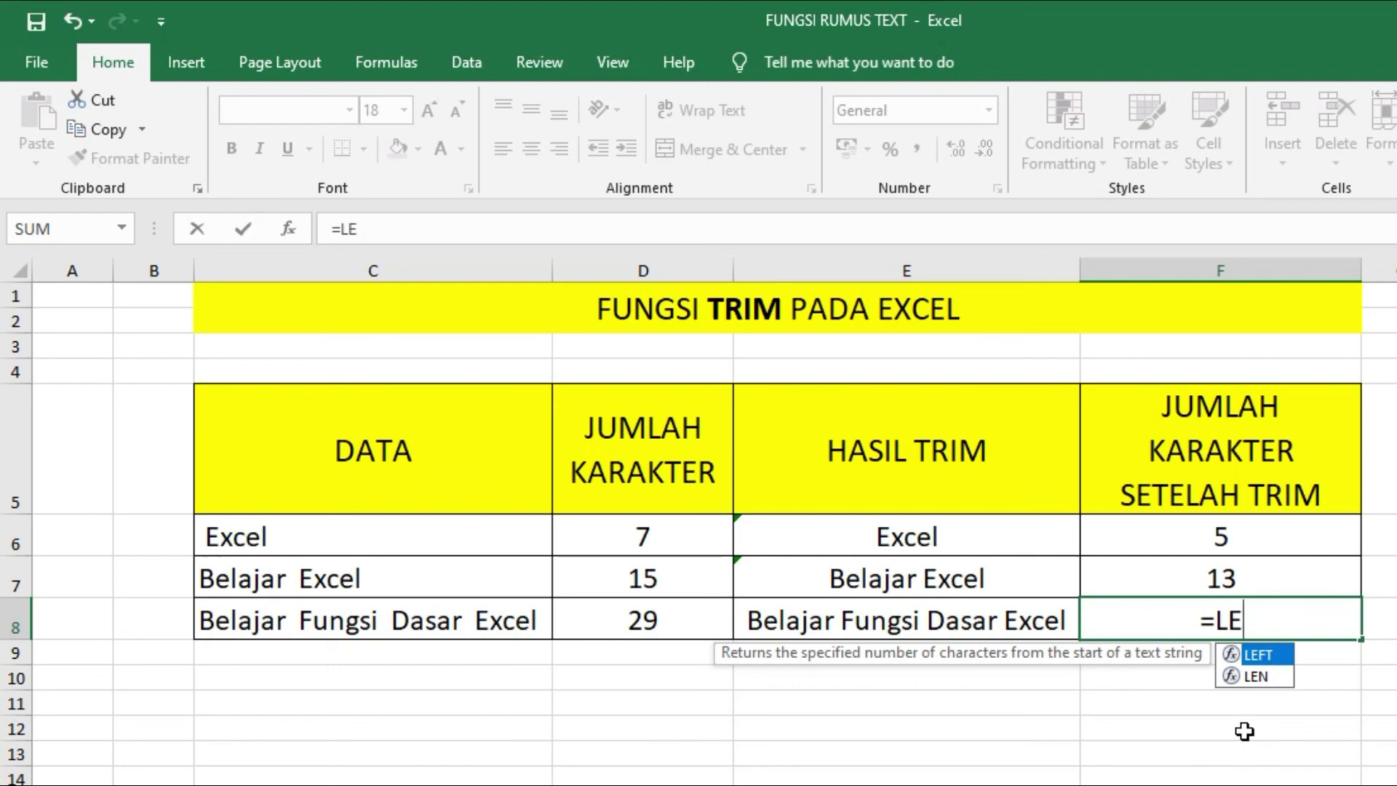
{"action": "type", "text": "N("}
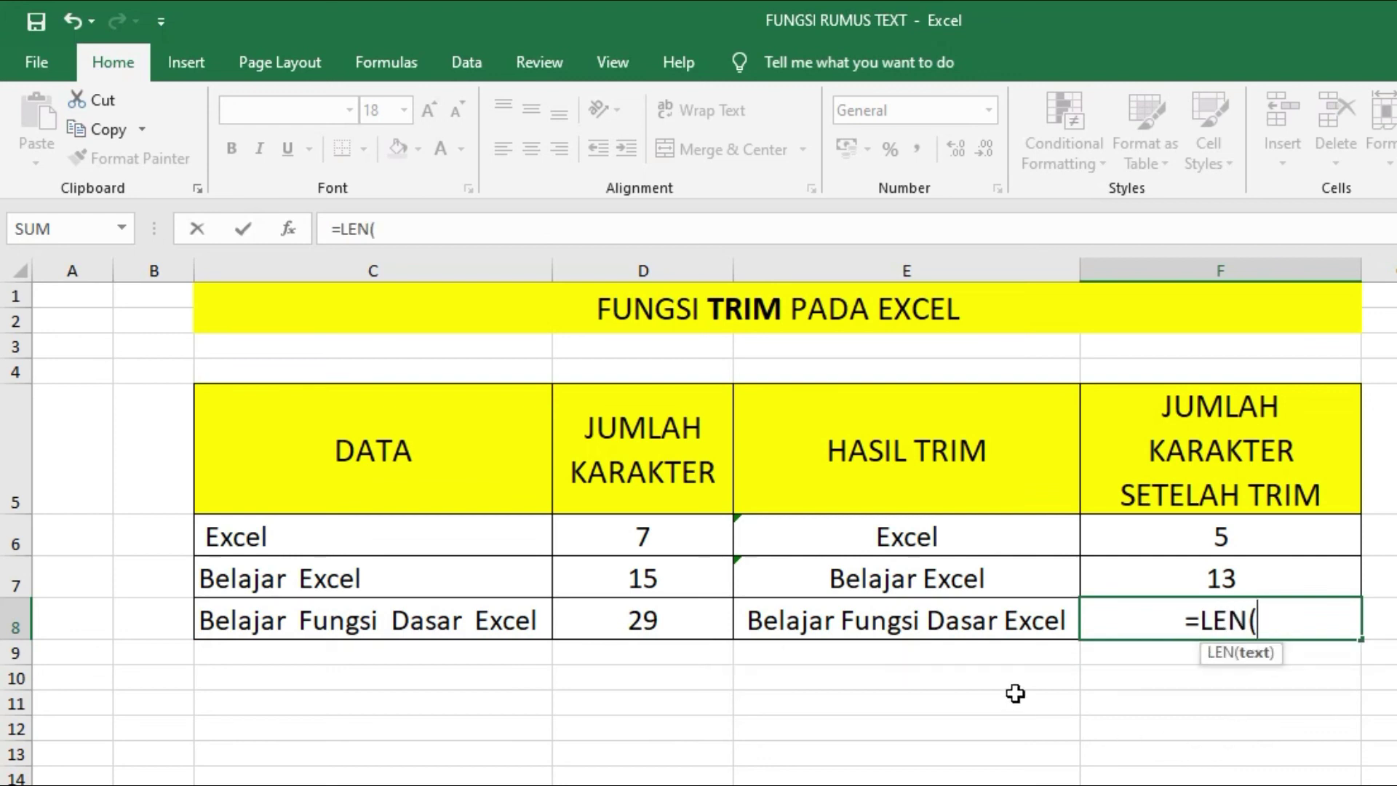
{"action": "left_click", "coordinate": [941, 628]}
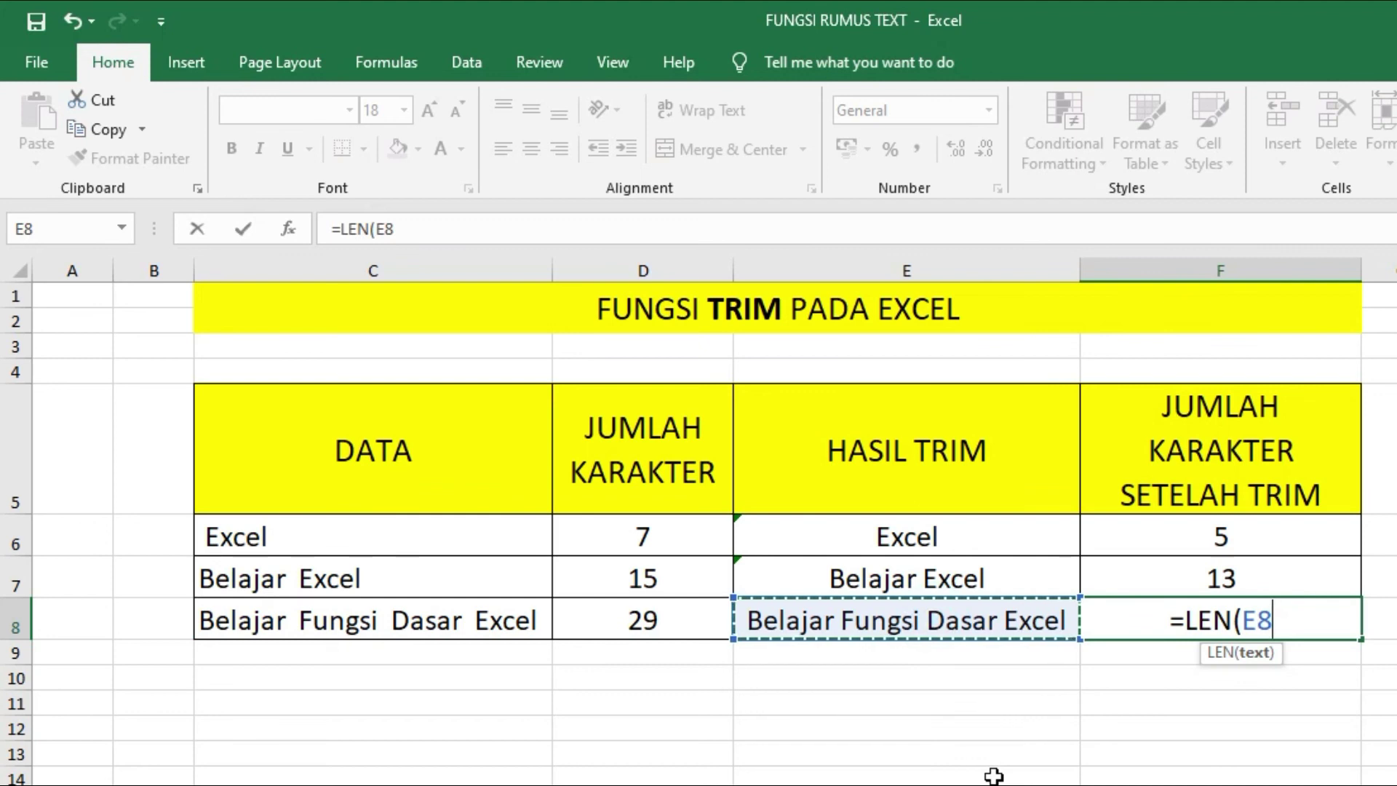
{"action": "type", "text": ")"}
{"action": "key", "text": "Return"}
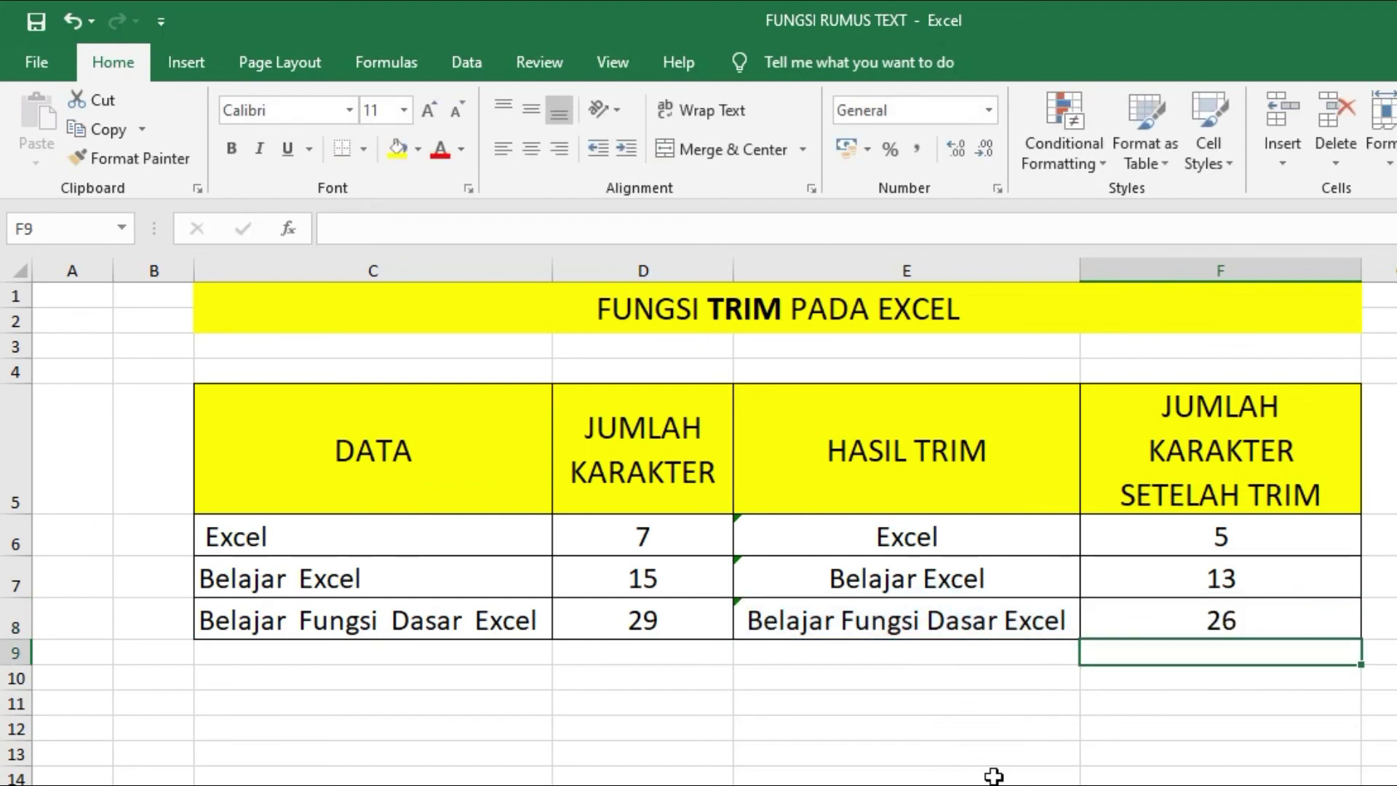
{"action": "left_click", "coordinate": [1240, 622]}
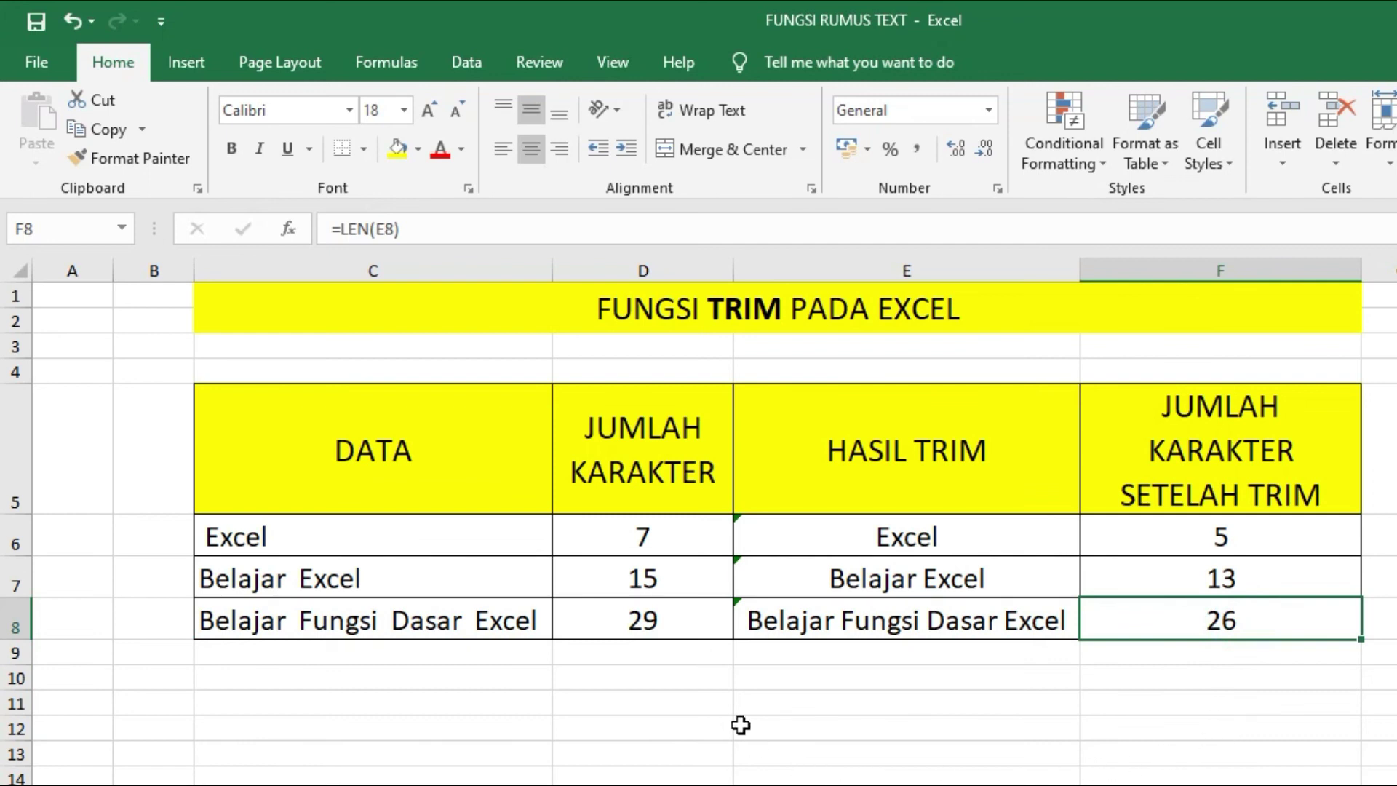
{"action": "left_click", "coordinate": [655, 621]}
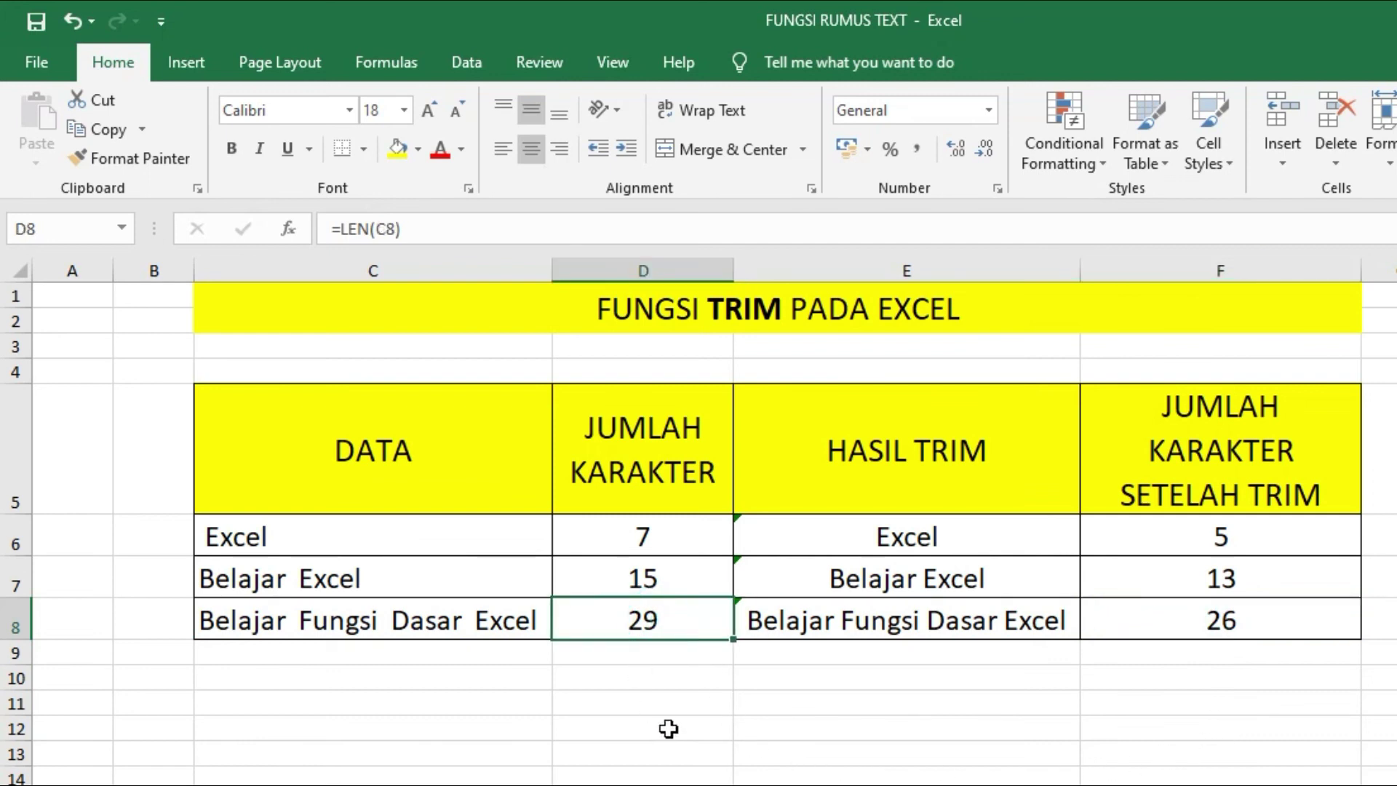